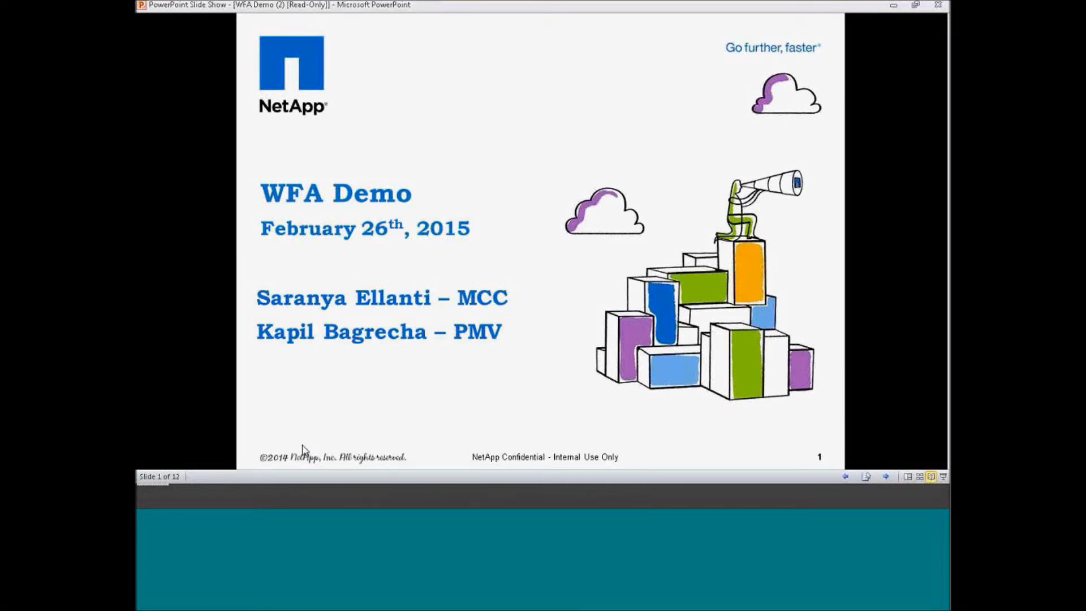
Step: Advance the slide show past Part 1: MCC WFA and the SnapMirror re-create slide to the key points slide
{"action": "left_click", "coordinate": [303, 450]}
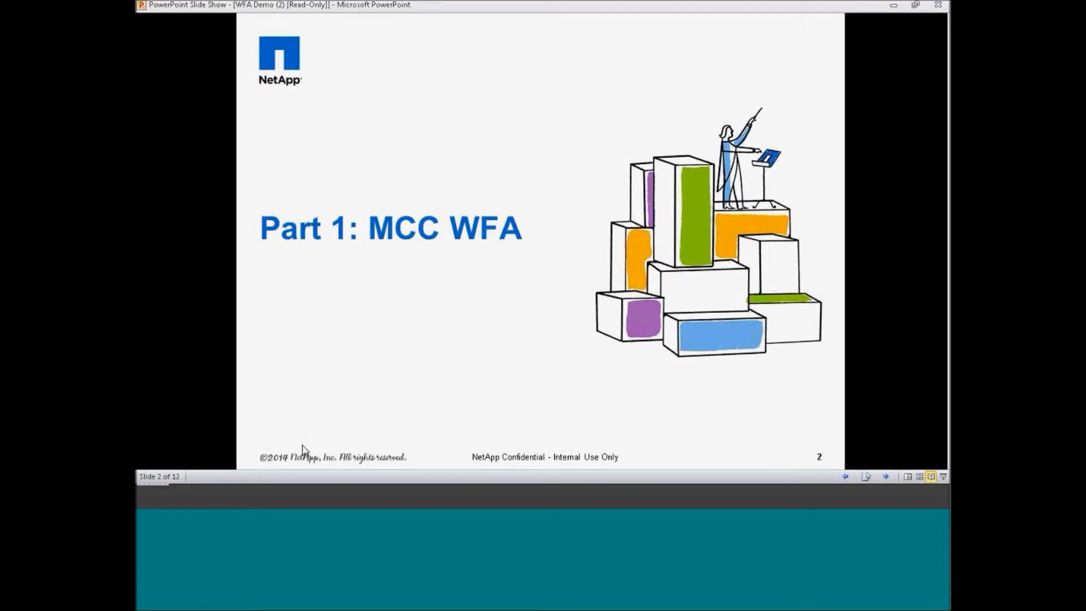
{"action": "left_click", "coordinate": [304, 450]}
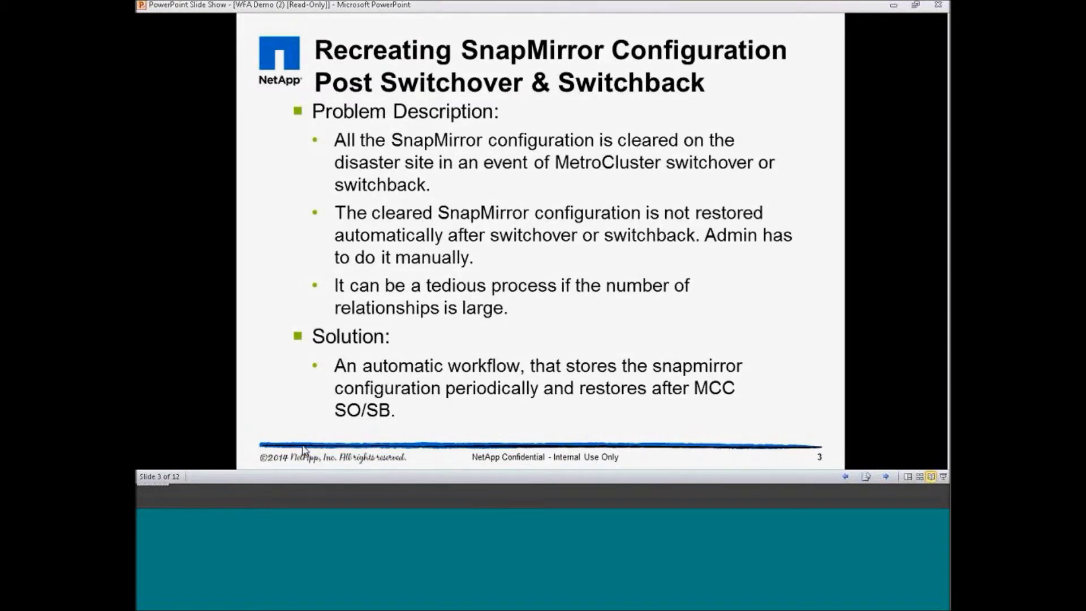
{"action": "left_click", "coordinate": [303, 450]}
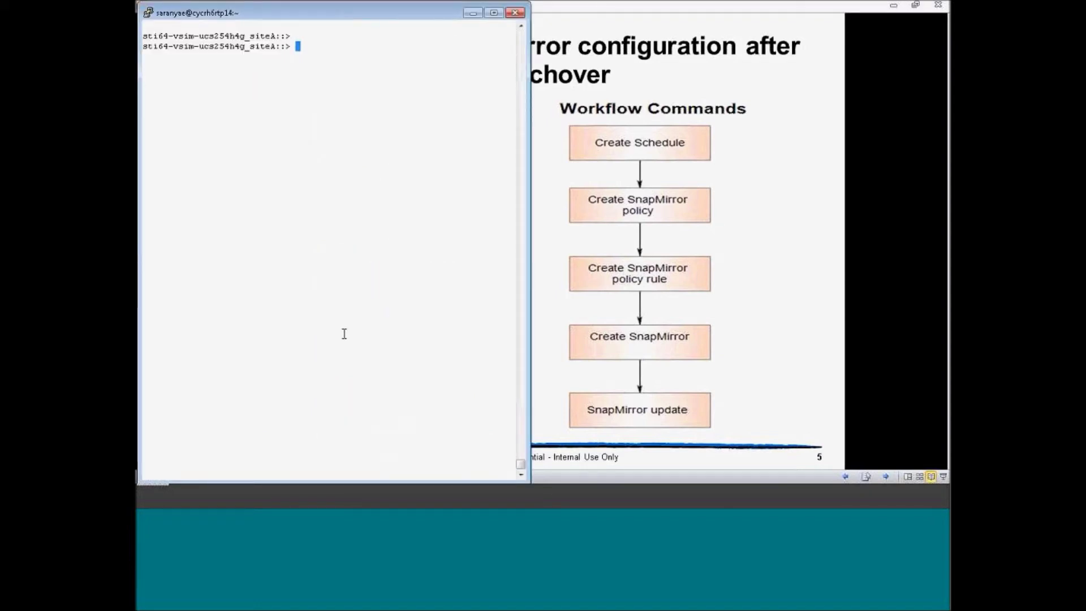
Step: Run 'metrocluster show' on siteA to confirm both clusters are configured in normal mode
{"action": "left_click", "coordinate": [374, 483]}
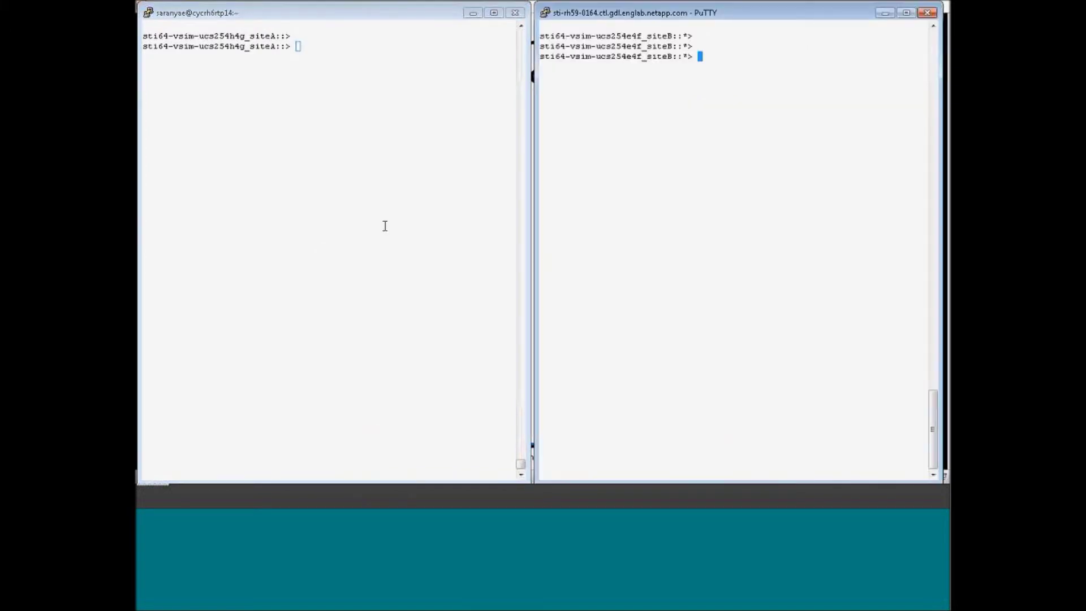
{"action": "left_click", "coordinate": [348, 197]}
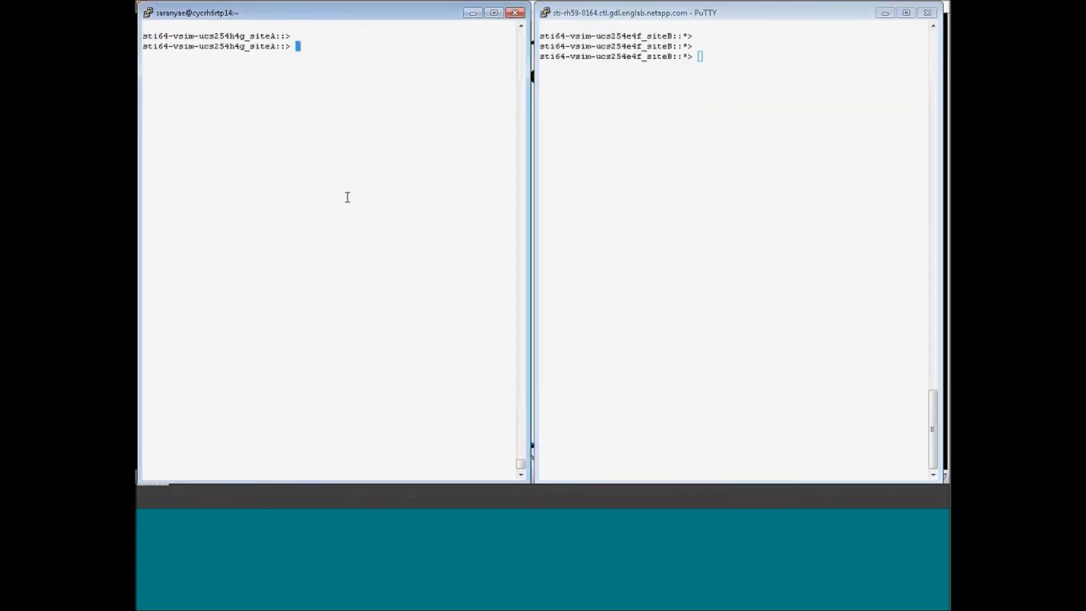
{"action": "type", "text": "metrocluster  show"}
{"action": "key", "text": "Return"}
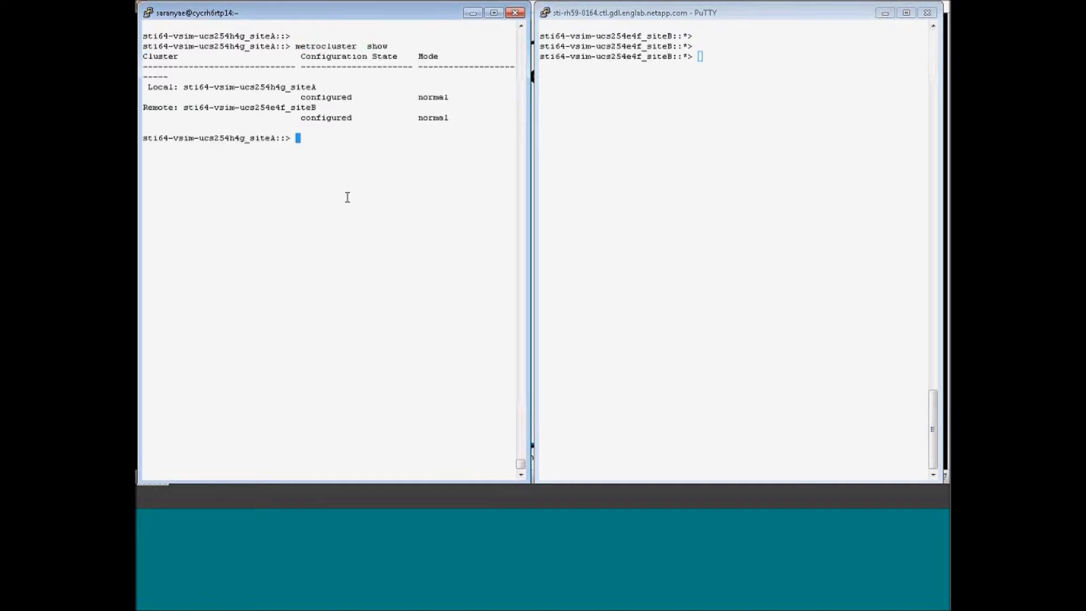
{"action": "key", "text": "Return"}
{"action": "key", "text": "Return"}
{"action": "key", "text": "Return"}
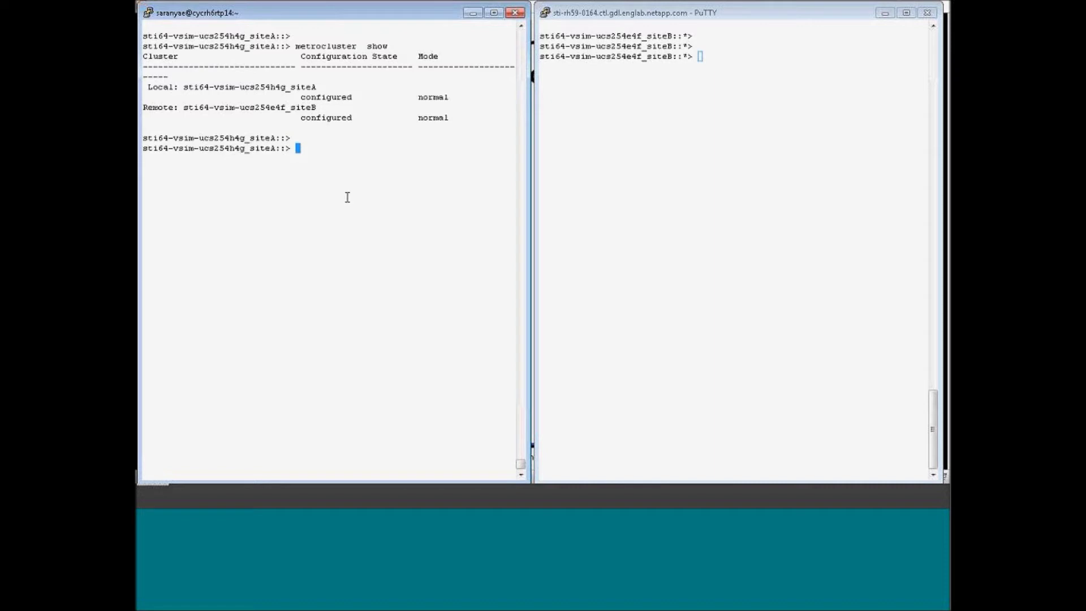
Step: Run 'snapmirror show' to list siteA's SnapMirror relationships
{"action": "type", "text": "snapmirror "}
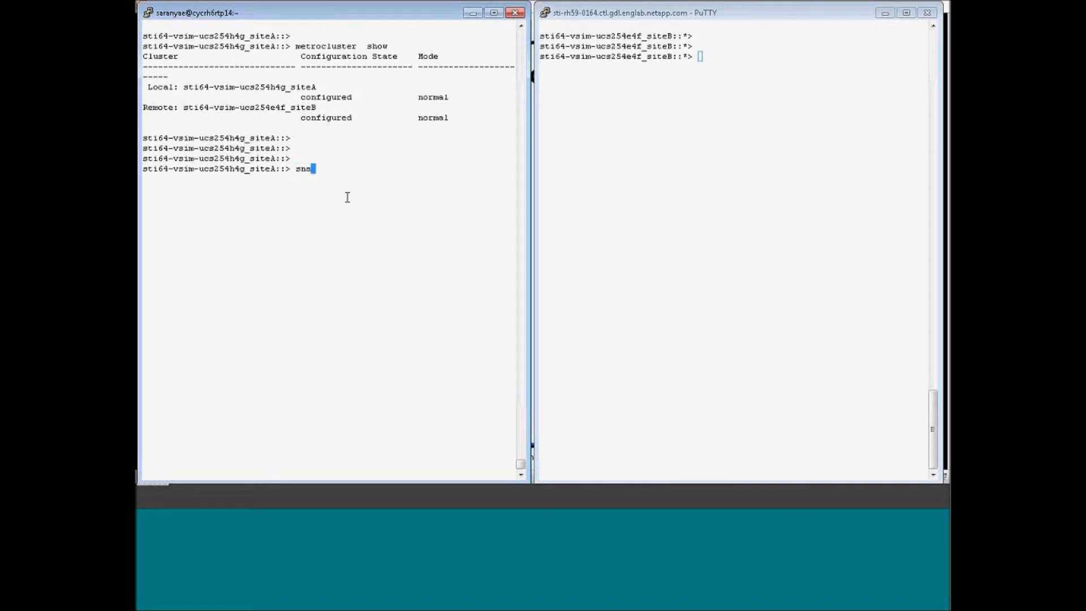
{"action": "type", "text": "show"}
{"action": "key", "text": "Tab"}
{"action": "key", "text": "Return"}
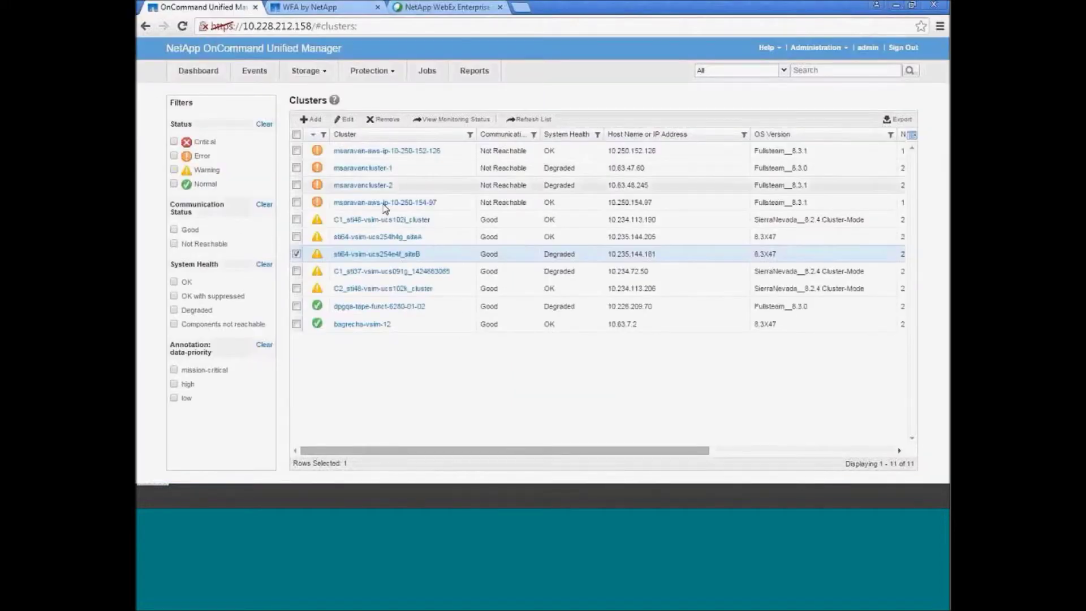
Step: Rediscover the siteA cluster and then the siteB cluster from their details pages
{"action": "left_click", "coordinate": [361, 240]}
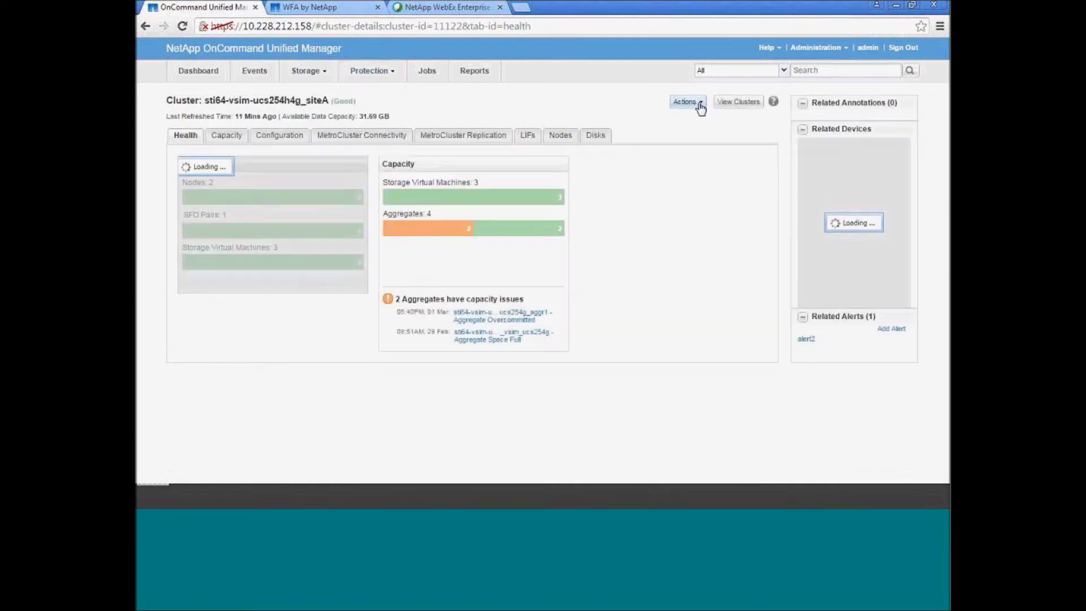
{"action": "left_click", "coordinate": [699, 105]}
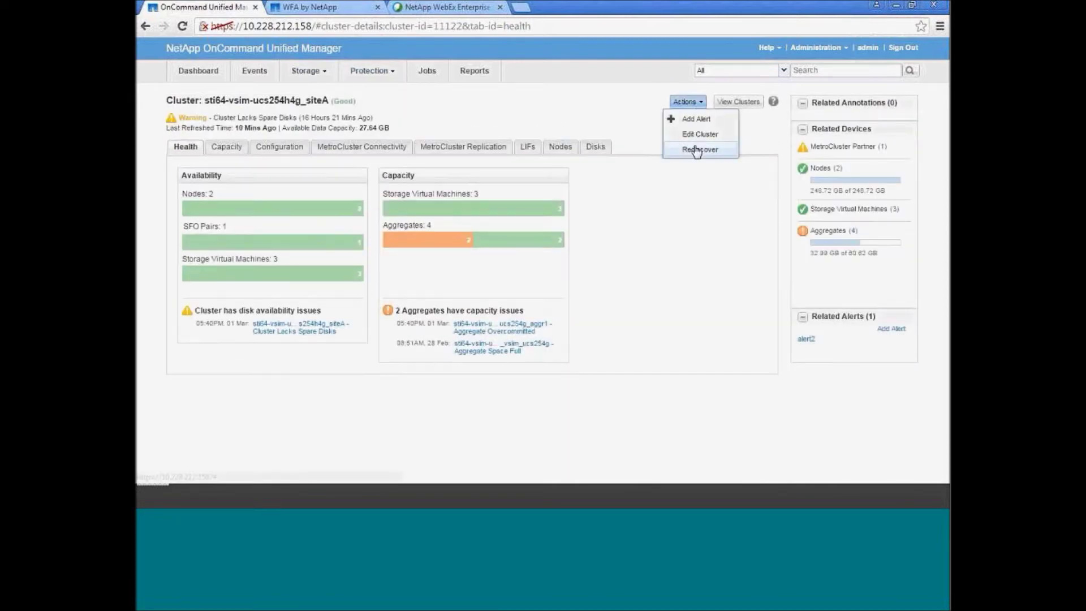
{"action": "left_click", "coordinate": [700, 149]}
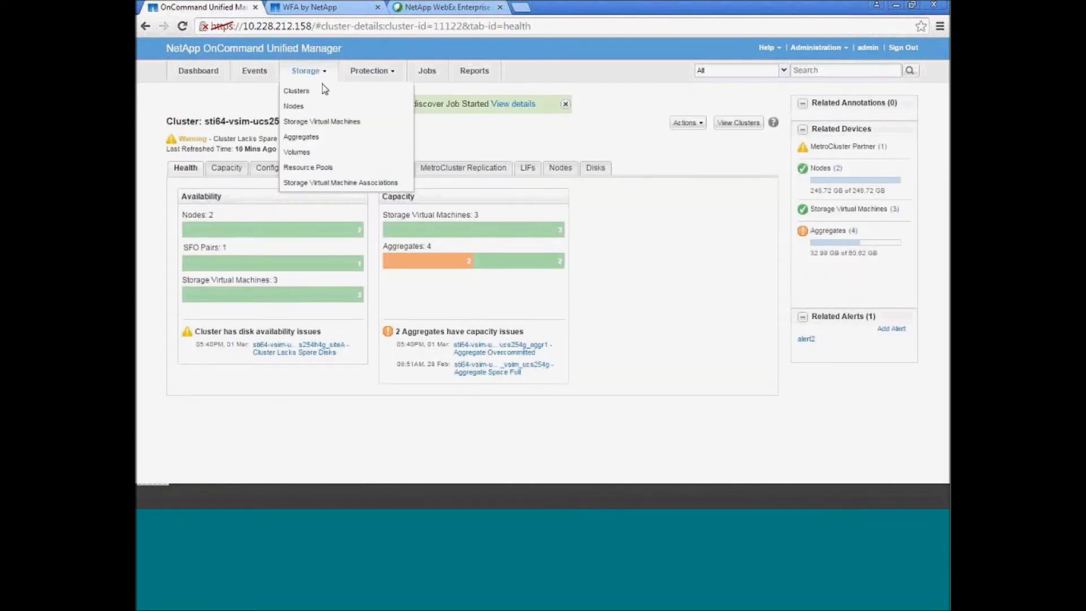
{"action": "left_click", "coordinate": [317, 90]}
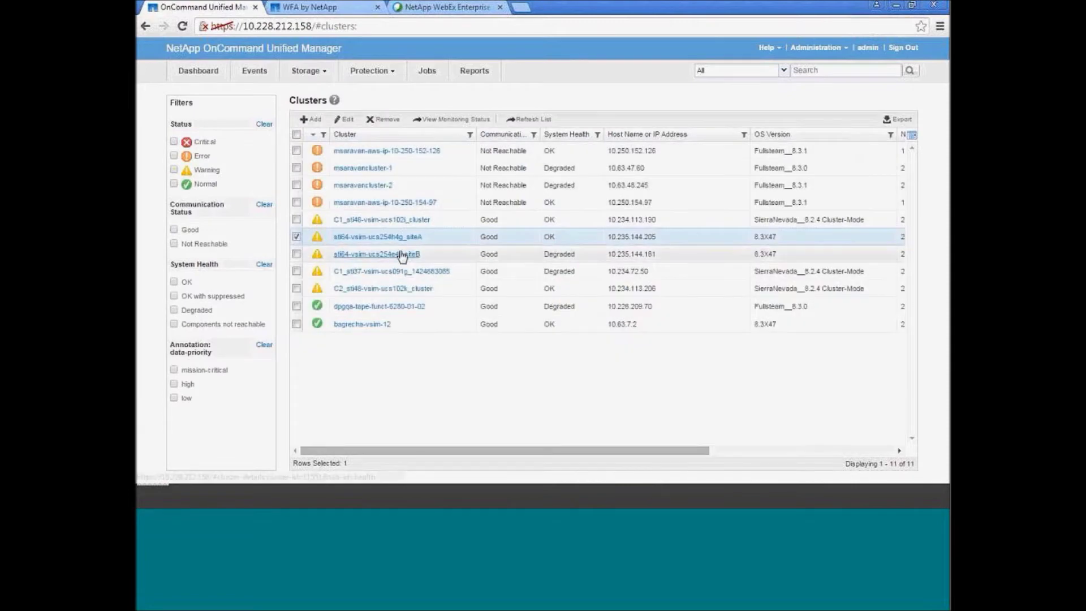
{"action": "left_click", "coordinate": [402, 255]}
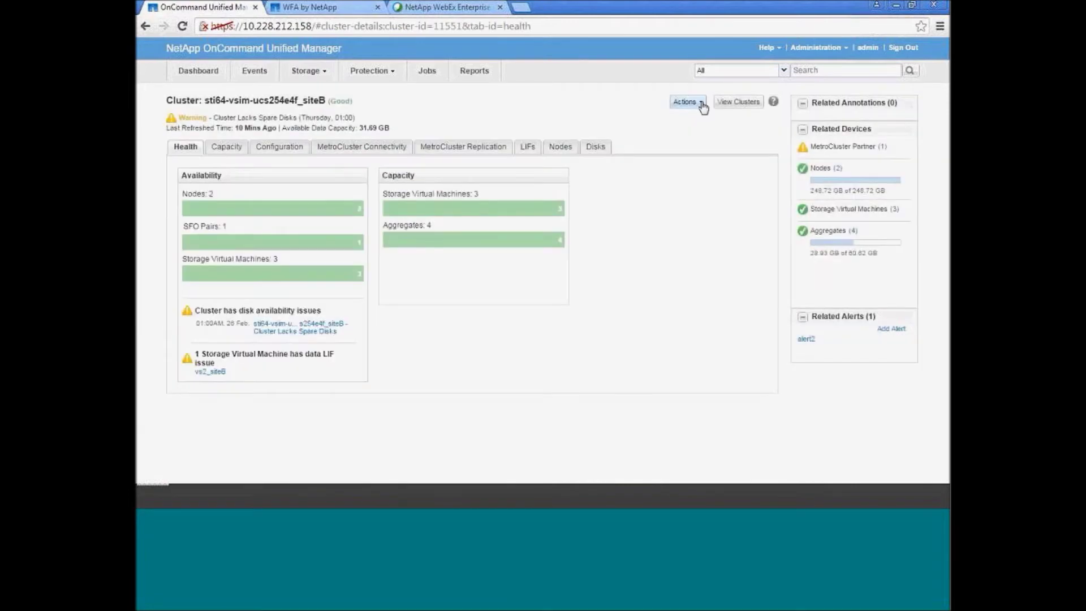
{"action": "left_click", "coordinate": [701, 103]}
{"action": "left_click", "coordinate": [700, 151]}
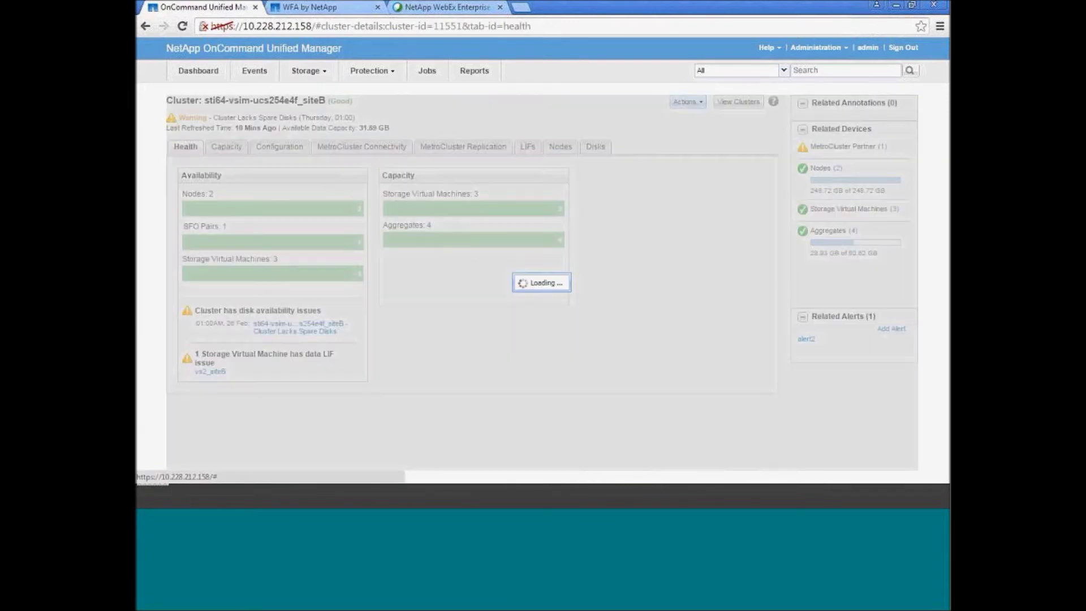
Step: Refresh the Jobs list until the siteA and siteB acquisition jobs show completed
{"action": "left_click", "coordinate": [427, 72]}
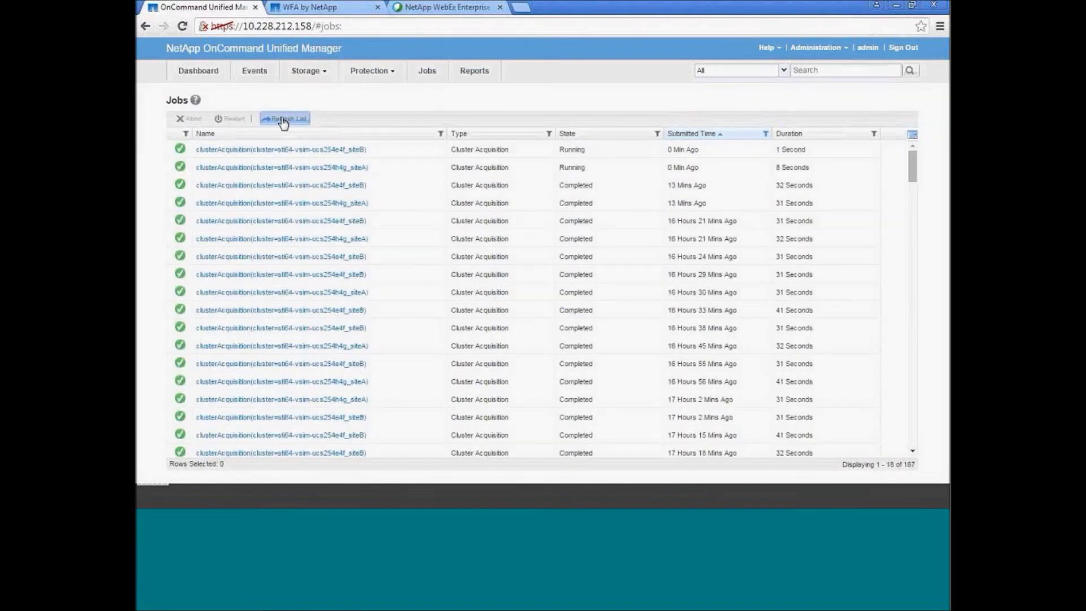
{"action": "left_click", "coordinate": [282, 120]}
{"action": "left_click", "coordinate": [282, 120]}
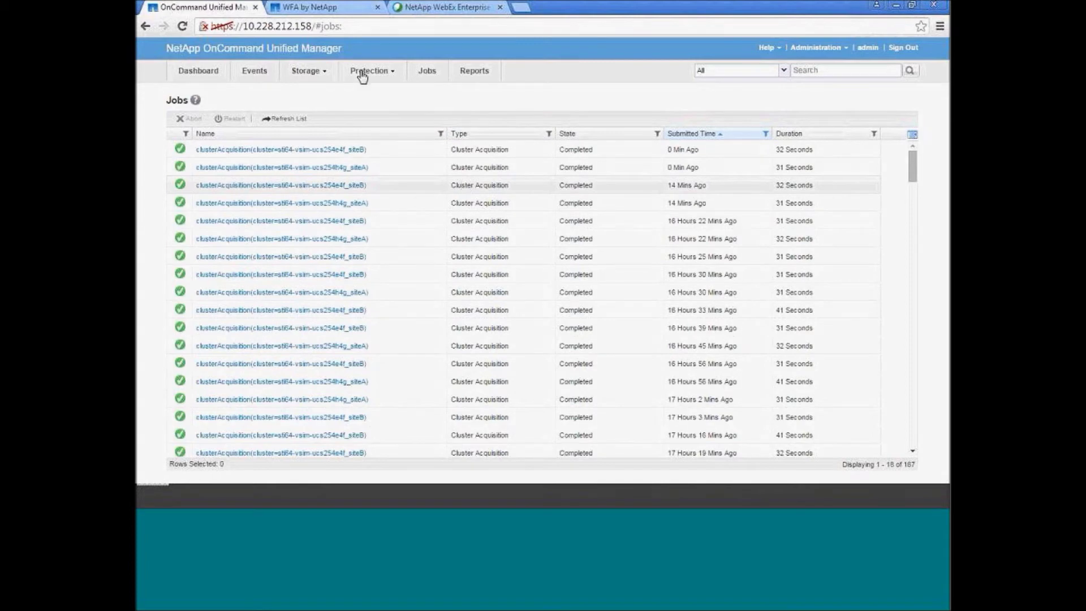
Step: Run Acquire Now on the 10.228.212.158 data source in WFA
{"action": "left_click", "coordinate": [324, 9]}
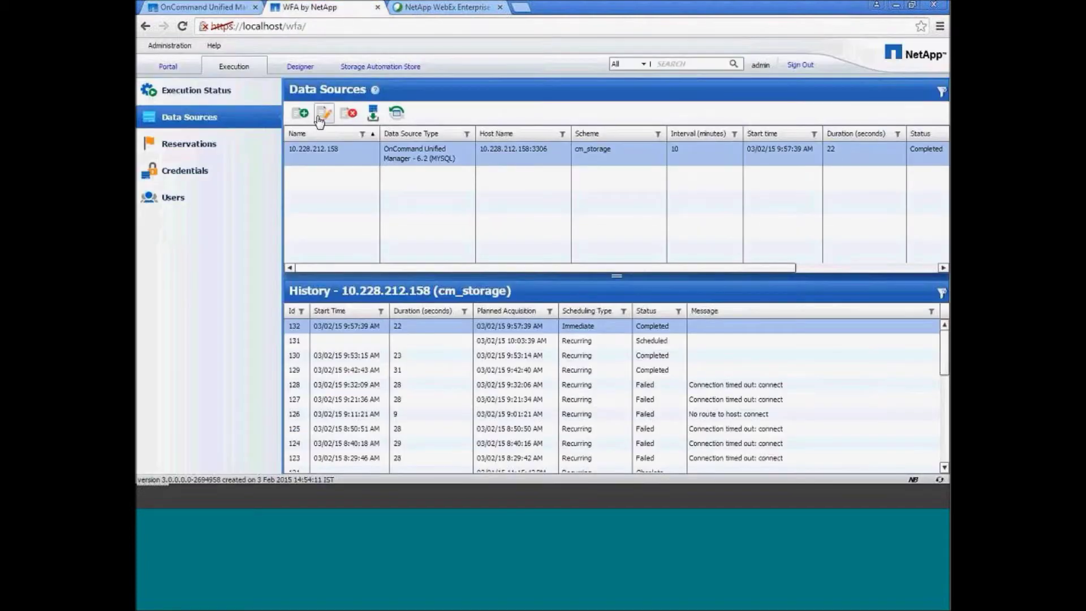
{"action": "right_click", "coordinate": [316, 156]}
{"action": "left_click", "coordinate": [336, 206]}
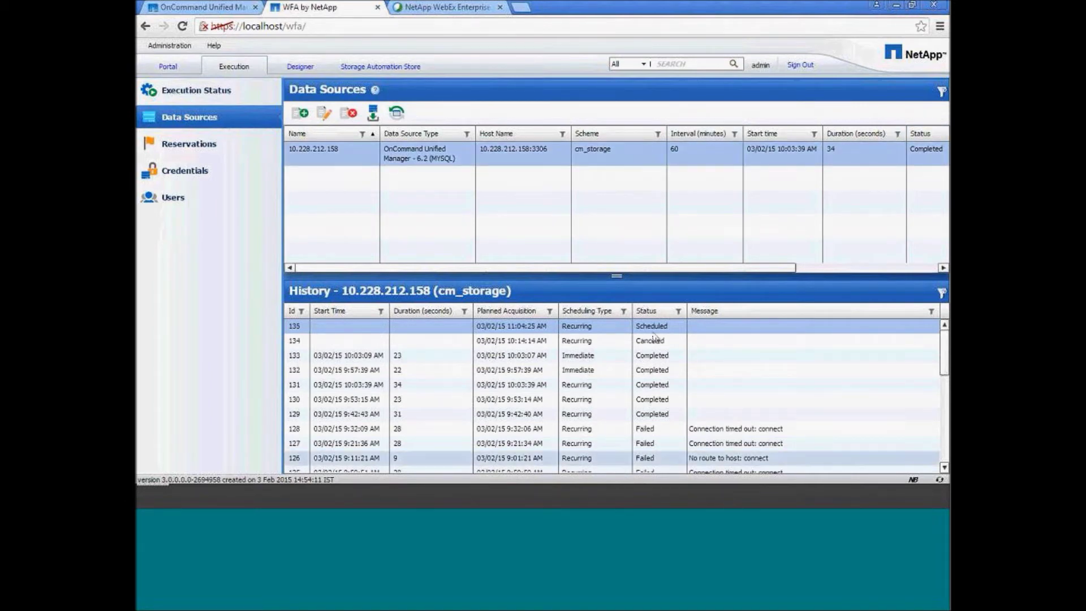
Step: Start 'metrocluster switchover' from the siteB cluster console
{"action": "left_click", "coordinate": [894, 6]}
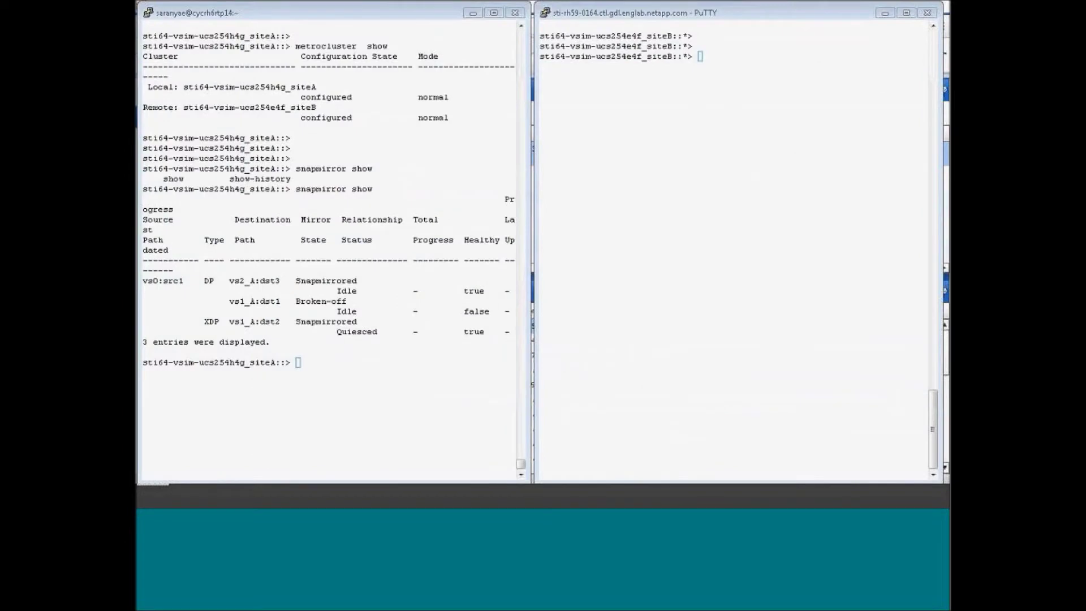
{"action": "key", "text": "Return"}
{"action": "key", "text": "Return"}
{"action": "key", "text": "Return"}
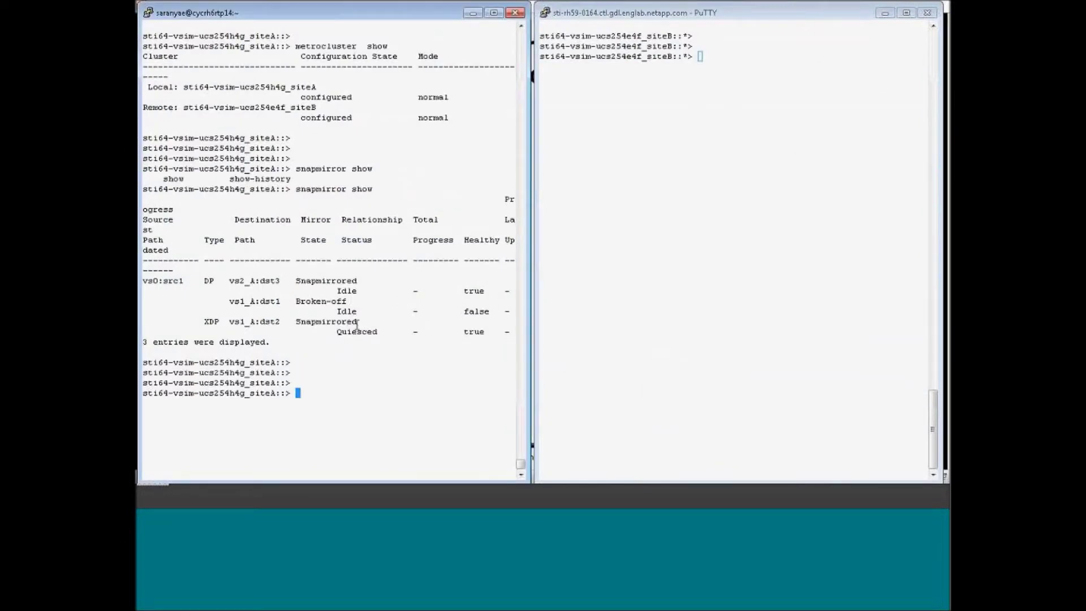
{"action": "left_click", "coordinate": [599, 335]}
{"action": "key", "text": "Return"}
{"action": "key", "text": "Return"}
{"action": "type", "text": "m"}
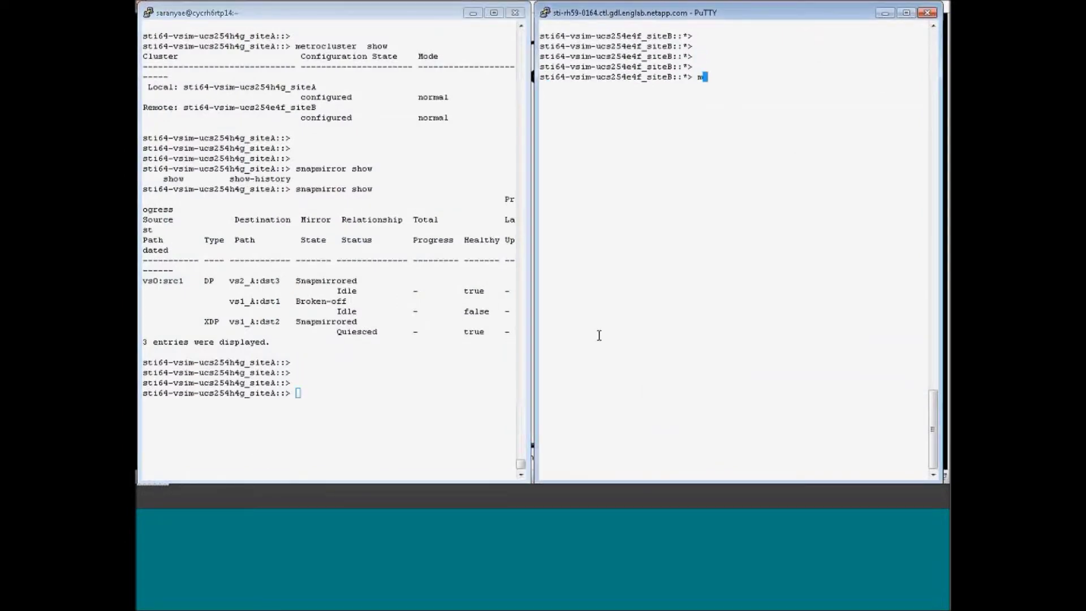
{"action": "type", "text": "etrocluster  switch"}
{"action": "key", "text": "Tab"}
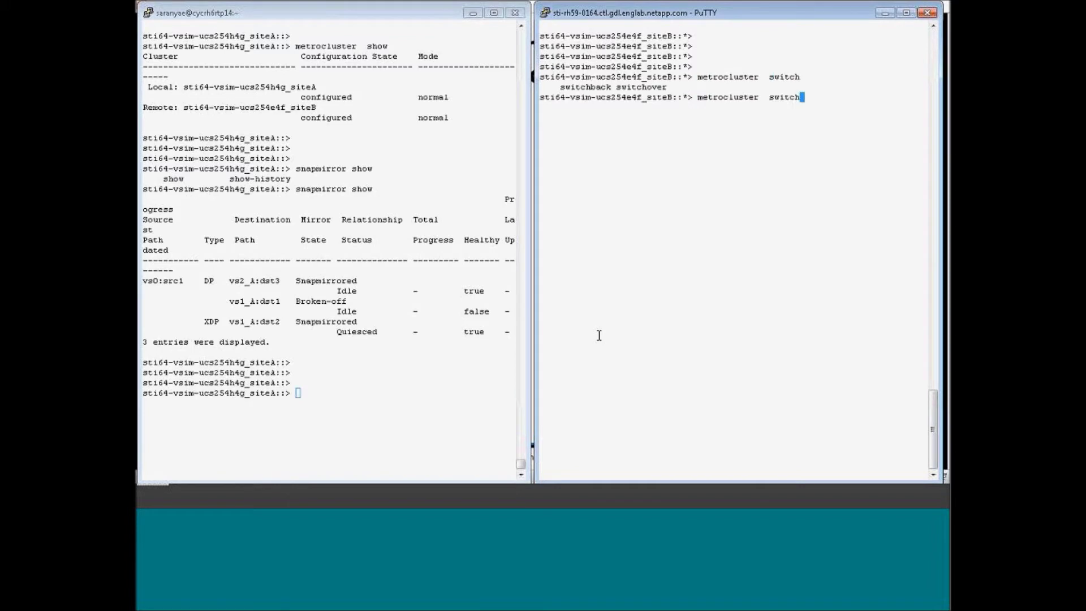
{"action": "type", "text": "over"}
{"action": "key", "text": "Return"}
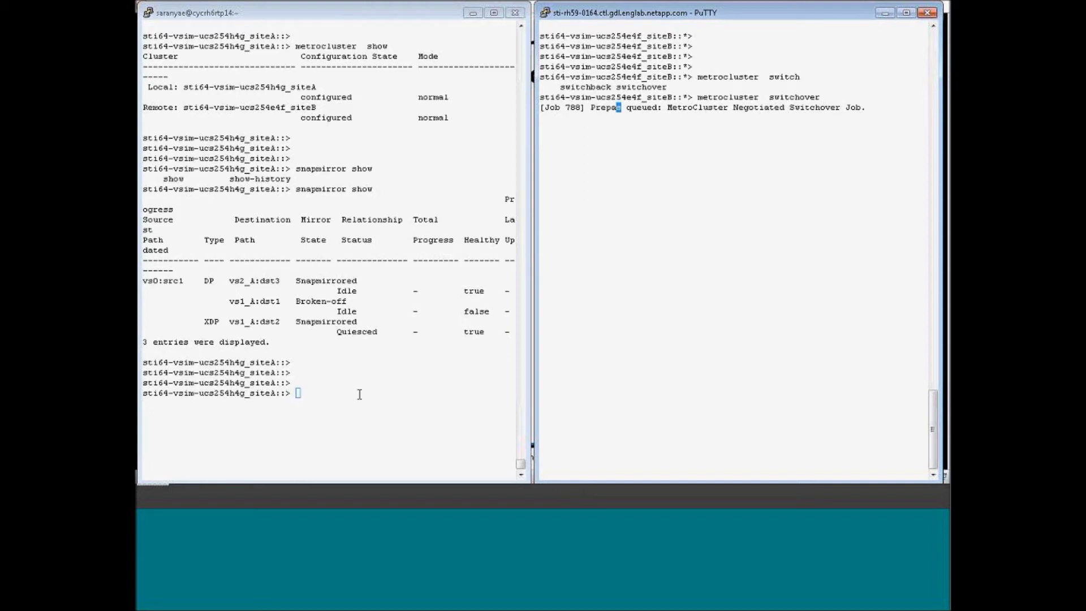
Step: Watch the siteA console report its nodes halting, then return to the siteB console
{"action": "left_click", "coordinate": [301, 380]}
{"action": "key", "text": "Return"}
{"action": "key", "text": "Return"}
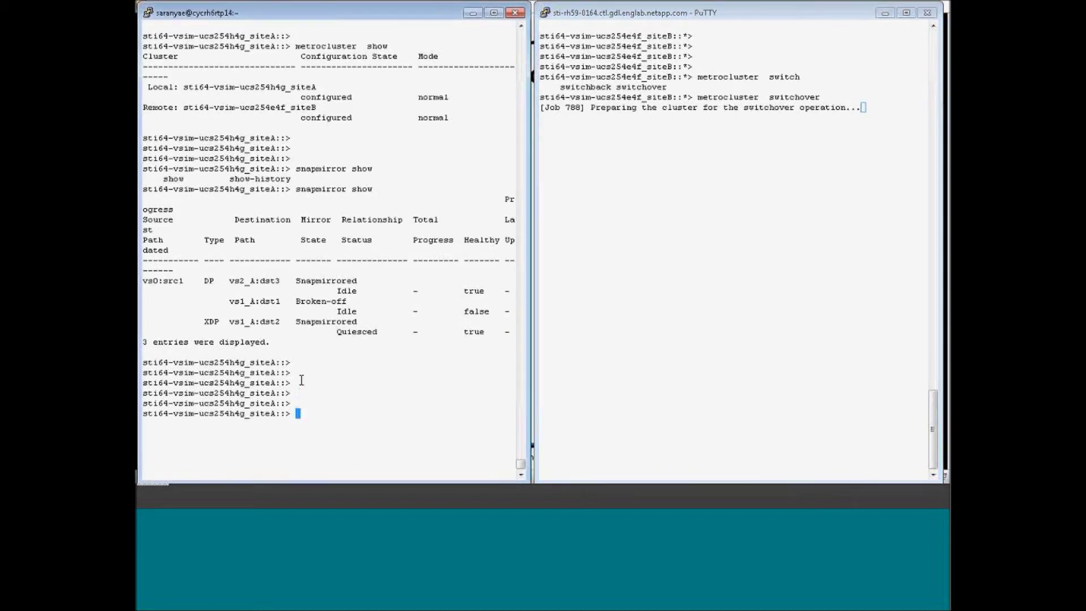
{"action": "key", "text": "Return"}
{"action": "key", "text": "Return"}
{"action": "key", "text": "Return"}
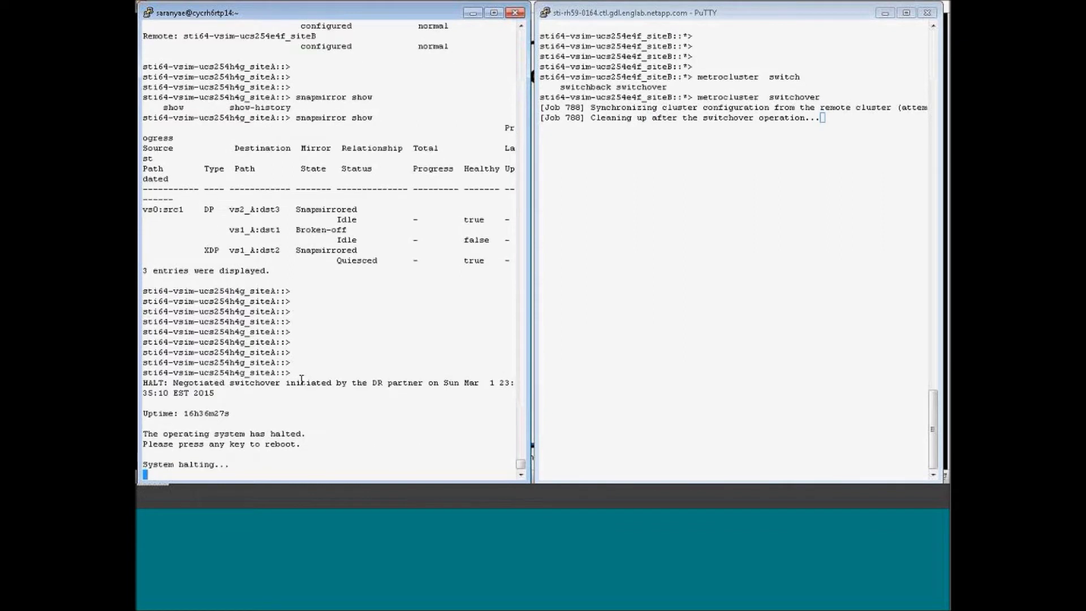
{"action": "left_click", "coordinate": [697, 307]}
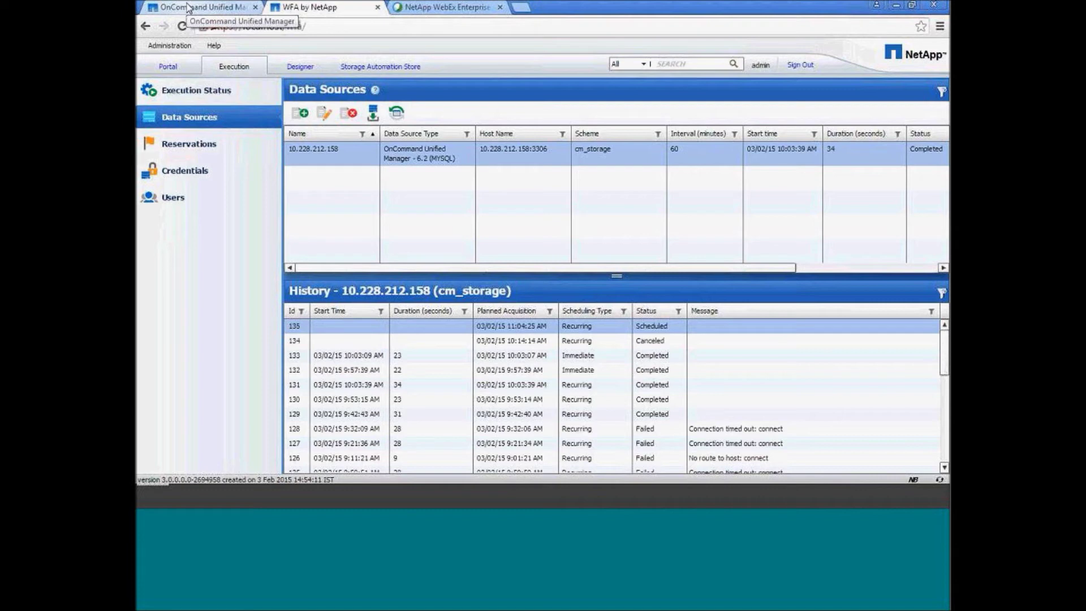
Step: Rediscover sti64-vsim-ucs254e4f_siteB in Unified Manager and check its acquisition in Jobs
{"action": "left_click", "coordinate": [188, 7]}
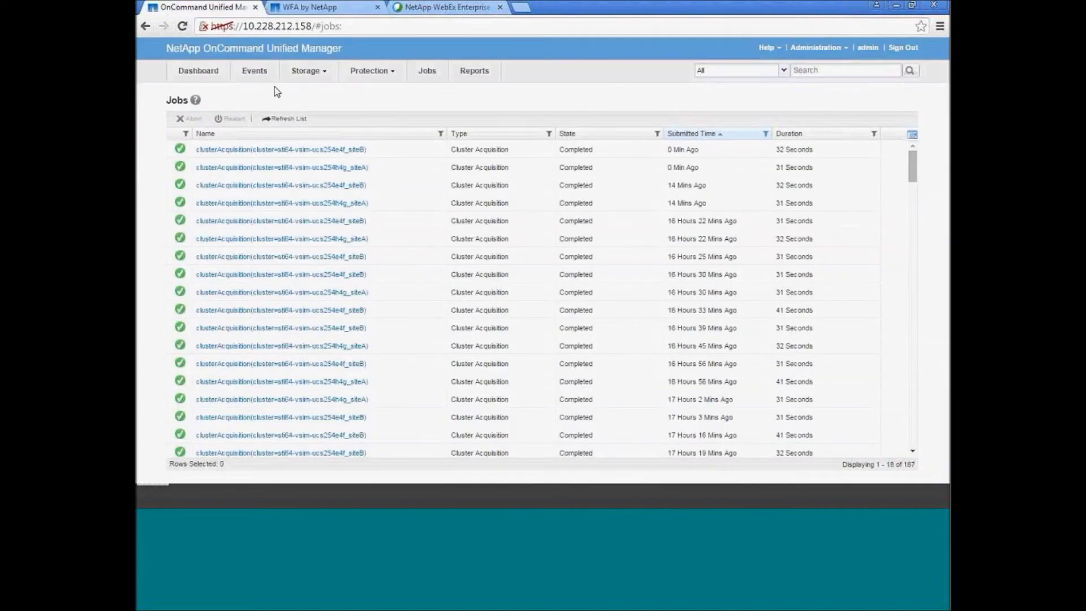
{"action": "left_click", "coordinate": [317, 74]}
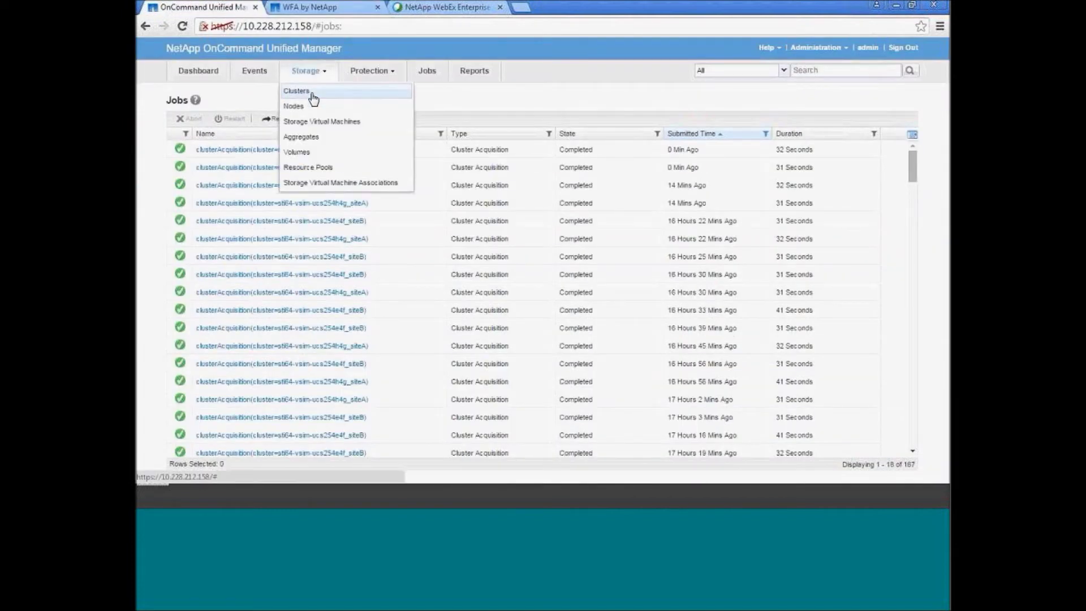
{"action": "left_click", "coordinate": [313, 93]}
{"action": "left_click", "coordinate": [391, 255]}
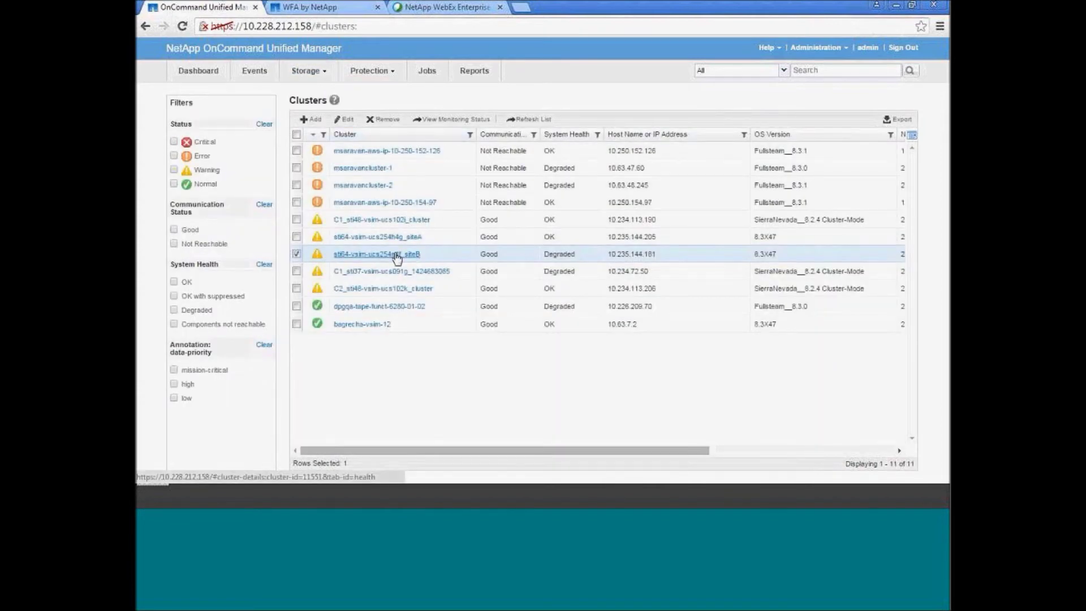
{"action": "left_click", "coordinate": [396, 256]}
{"action": "mouse_move", "coordinate": [298, 70]}
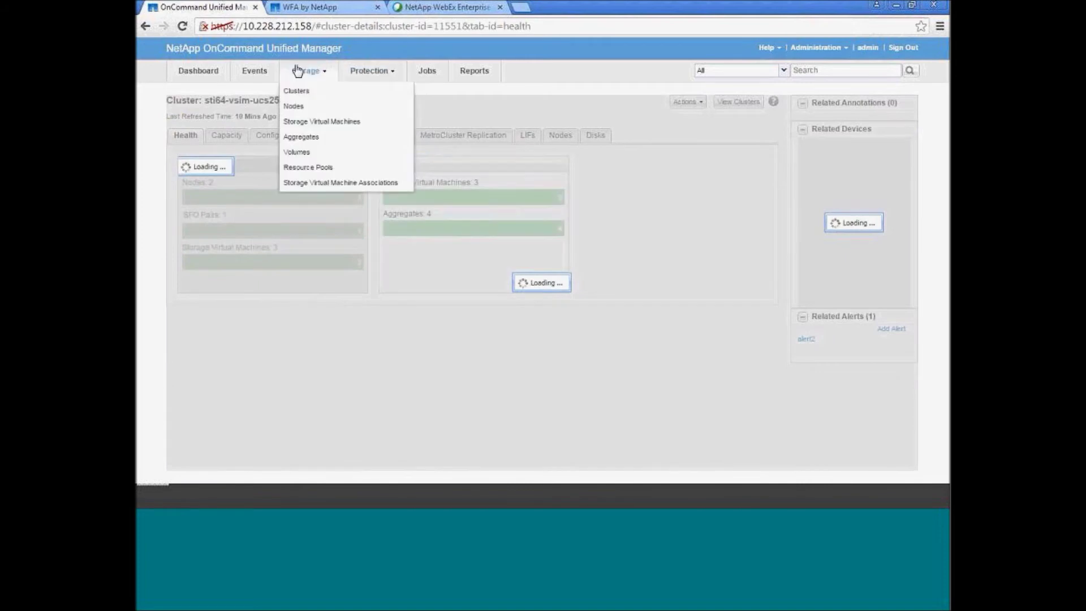
{"action": "left_click", "coordinate": [686, 102]}
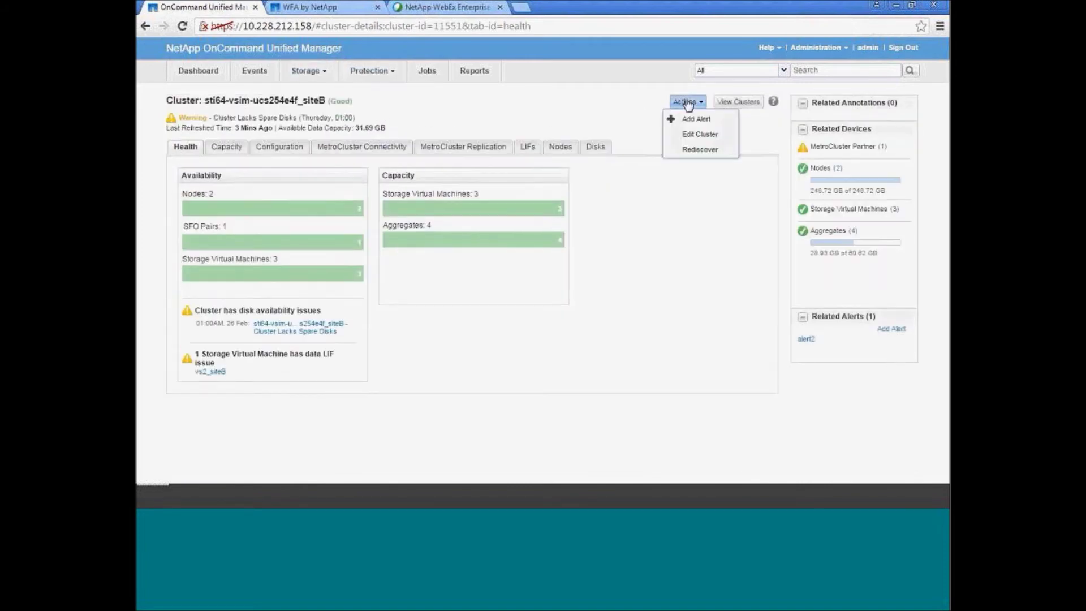
{"action": "left_click", "coordinate": [690, 154]}
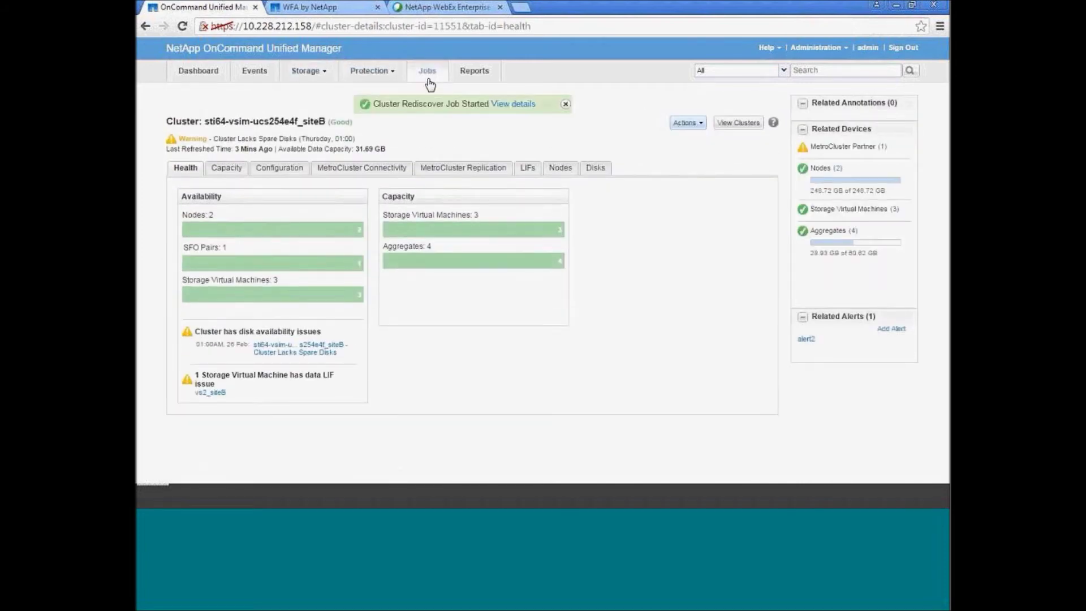
{"action": "left_click", "coordinate": [427, 76]}
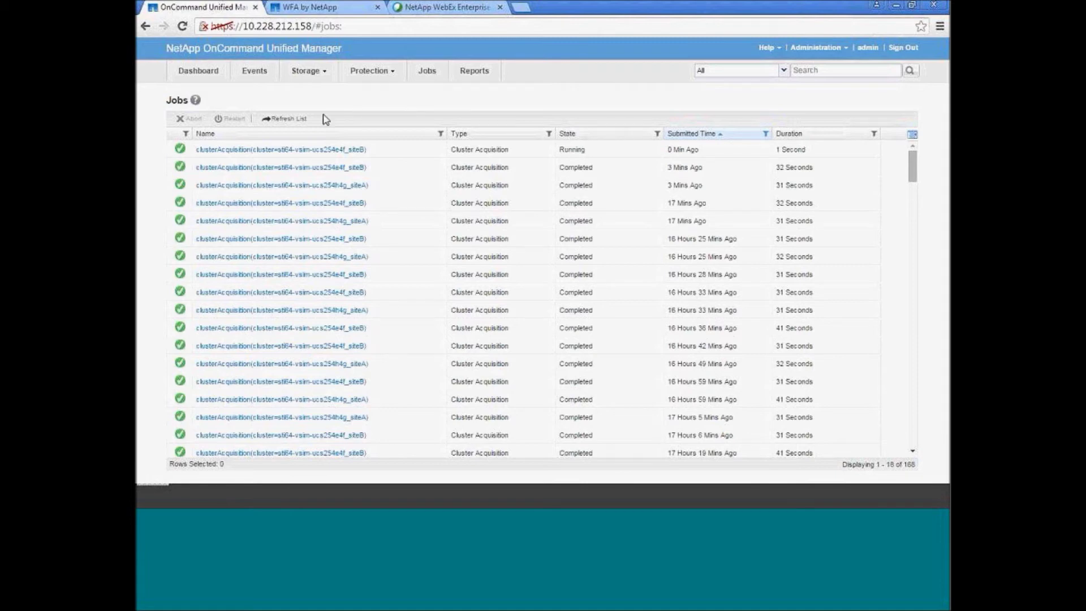
{"action": "left_click", "coordinate": [318, 7]}
Step: Acquire data again from 10.228.212.158, producing completed acquisition 136
{"action": "right_click", "coordinate": [297, 149]}
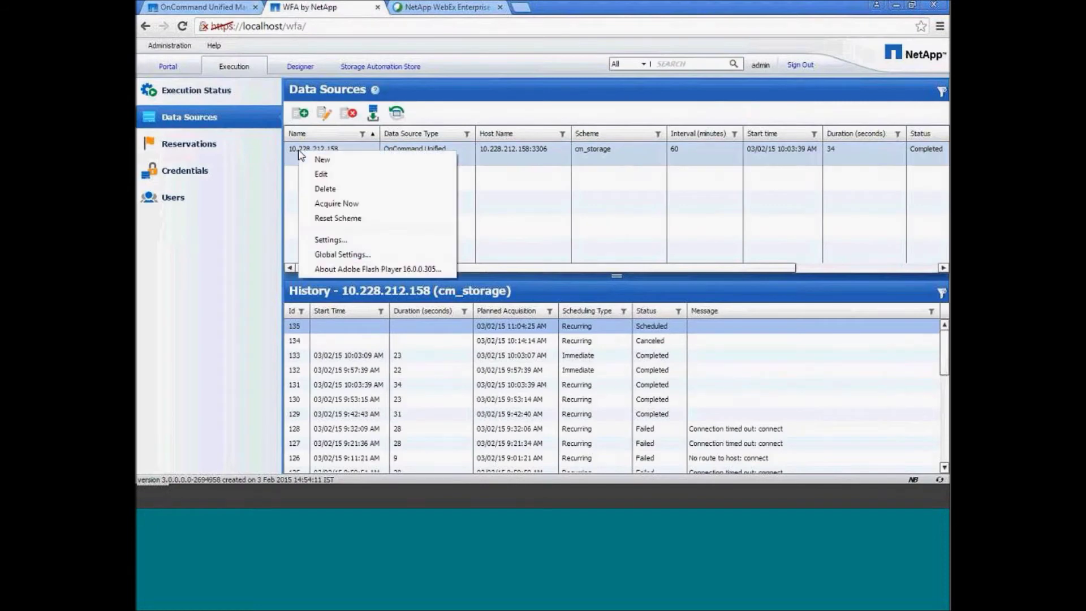
{"action": "left_click", "coordinate": [324, 207]}
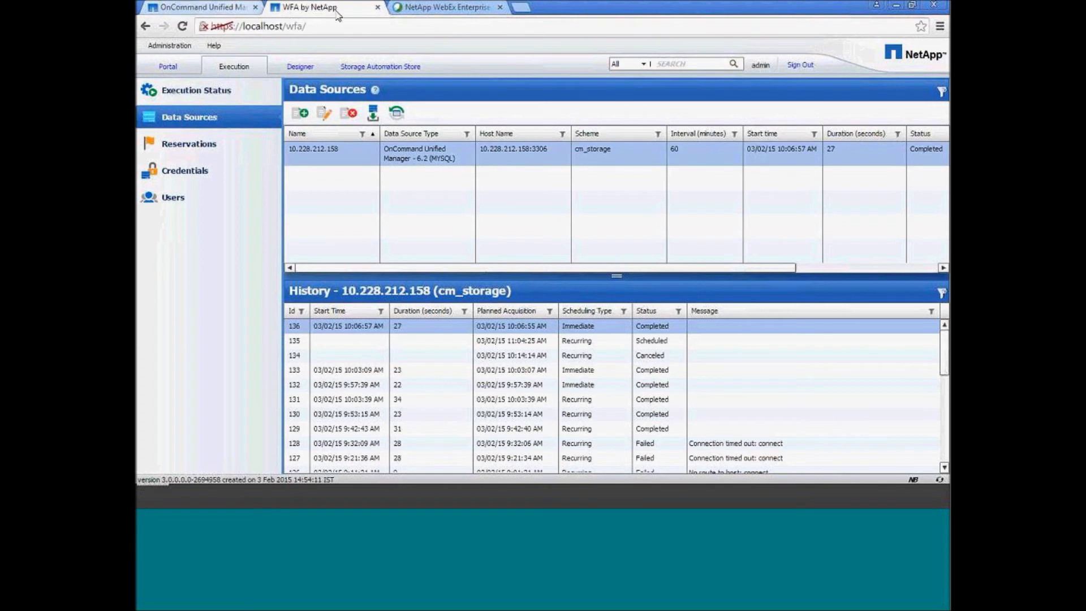
{"action": "left_click", "coordinate": [170, 67]}
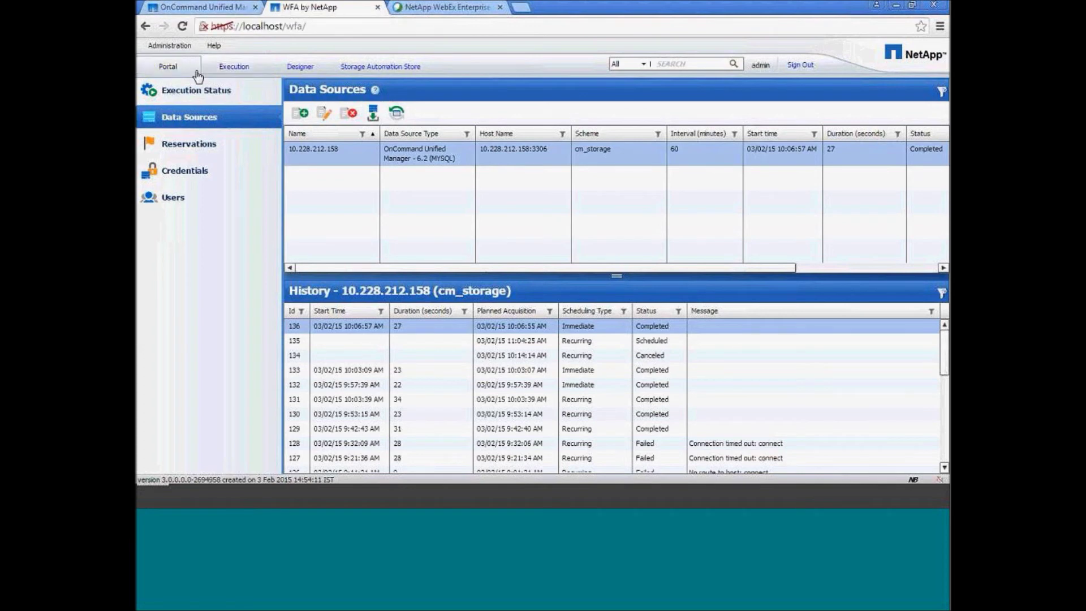
Step: Preview, then execute, the Data Protection workflow Re-create SnapMirror and SnapVault Protection after MetroCluster Switchover
{"action": "left_click", "coordinate": [229, 174]}
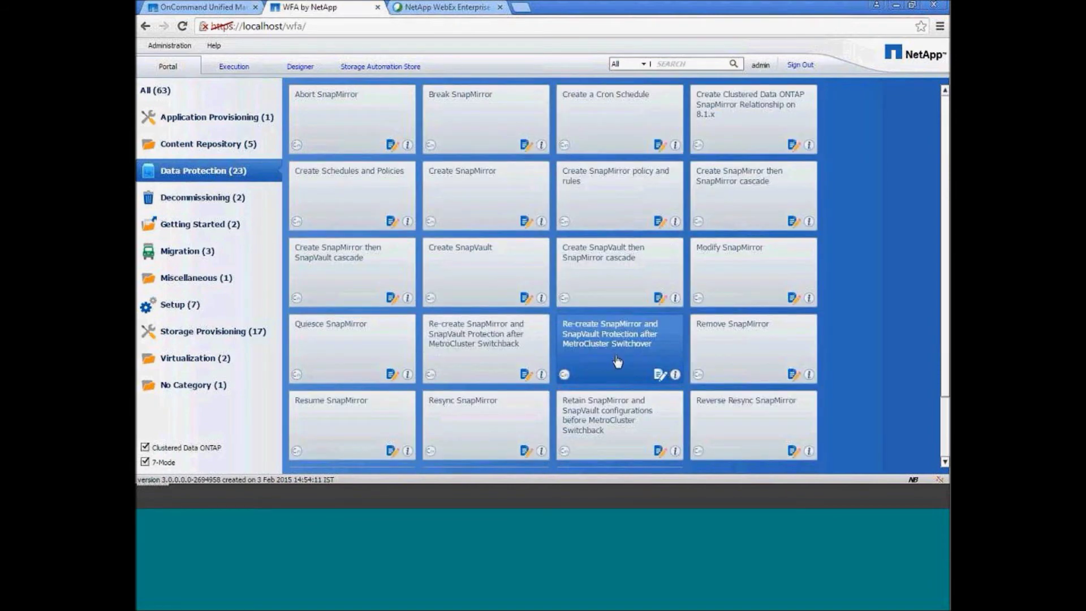
{"action": "left_click", "coordinate": [617, 361]}
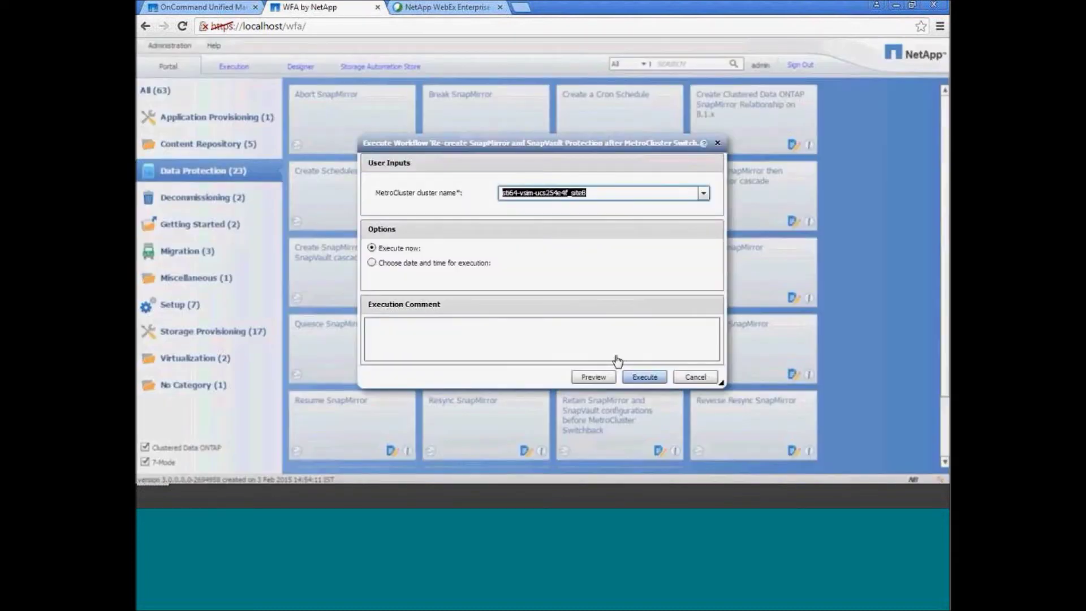
{"action": "left_click", "coordinate": [600, 378]}
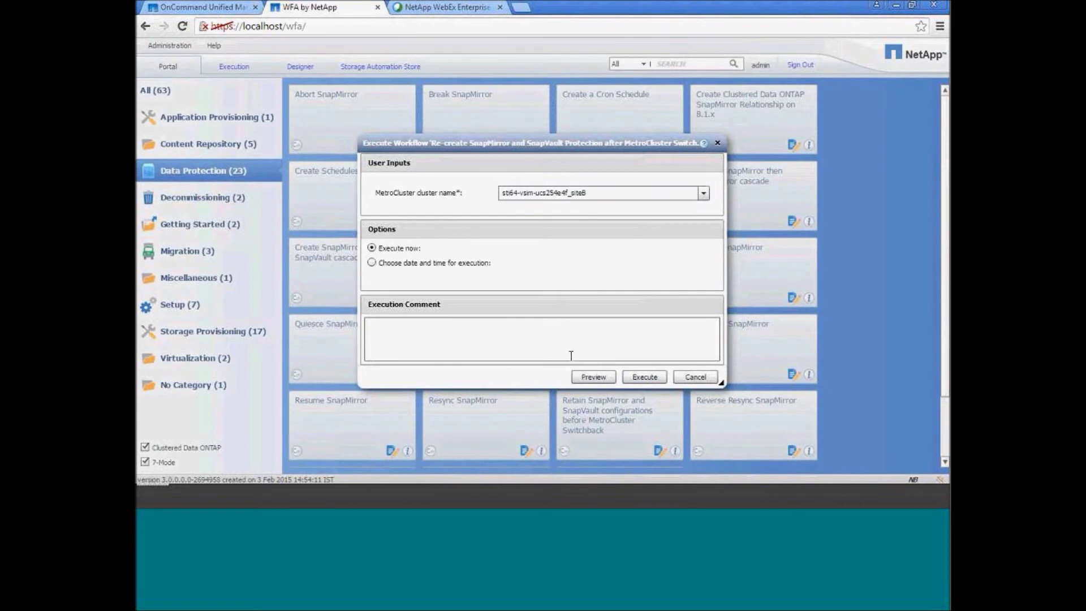
{"action": "left_click", "coordinate": [595, 378]}
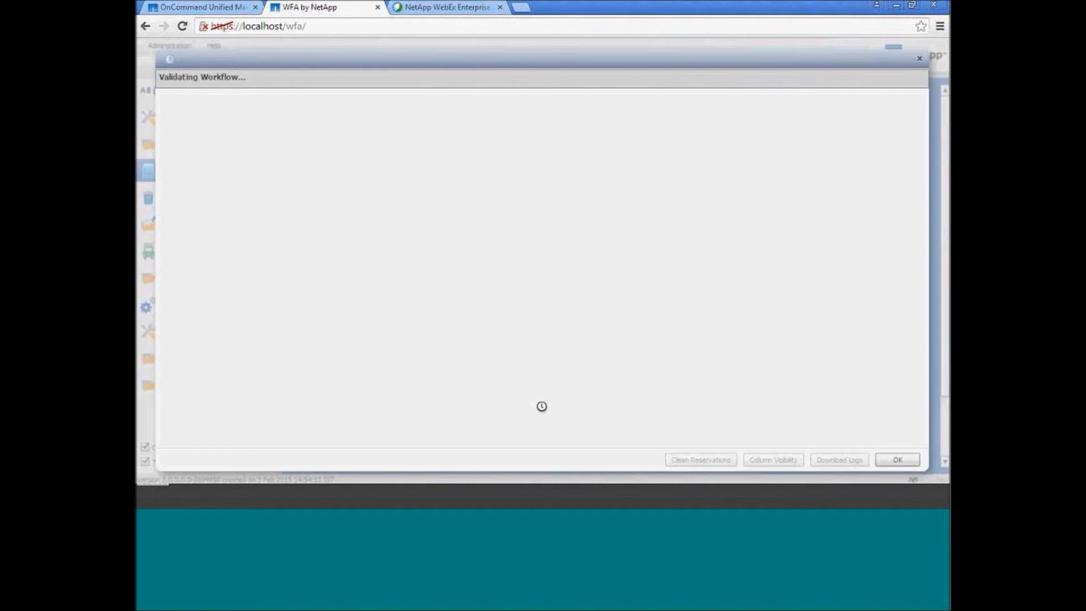
{"action": "scroll", "coordinate": [486, 439], "scroll_direction": "right", "scroll_amount": 3}
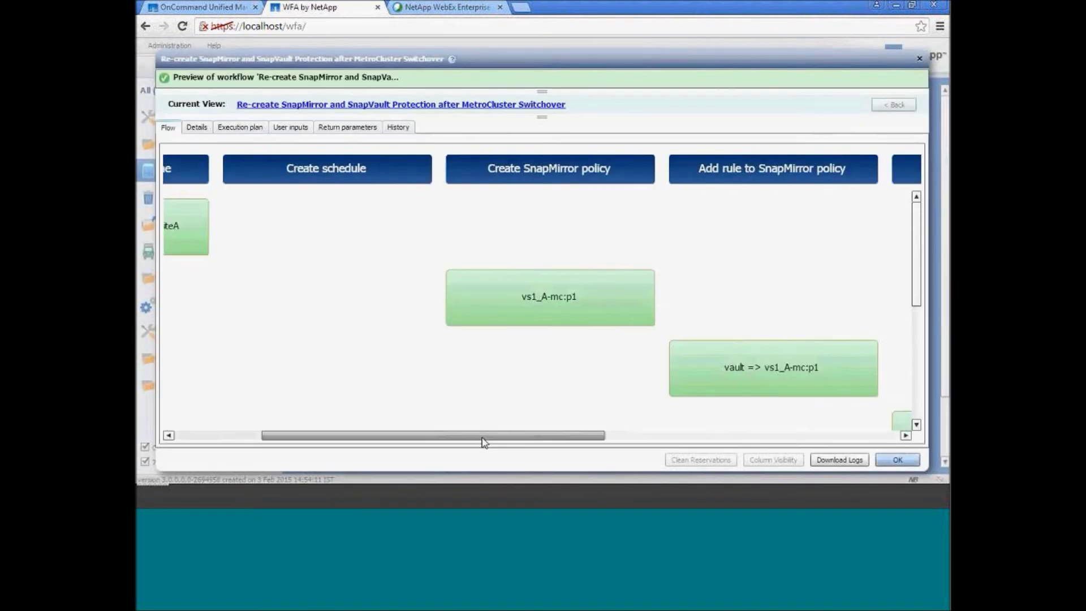
{"action": "scroll", "coordinate": [484, 442], "scroll_direction": "left", "scroll_amount": 3}
{"action": "scroll", "coordinate": [536, 437], "scroll_direction": "right", "scroll_amount": 5}
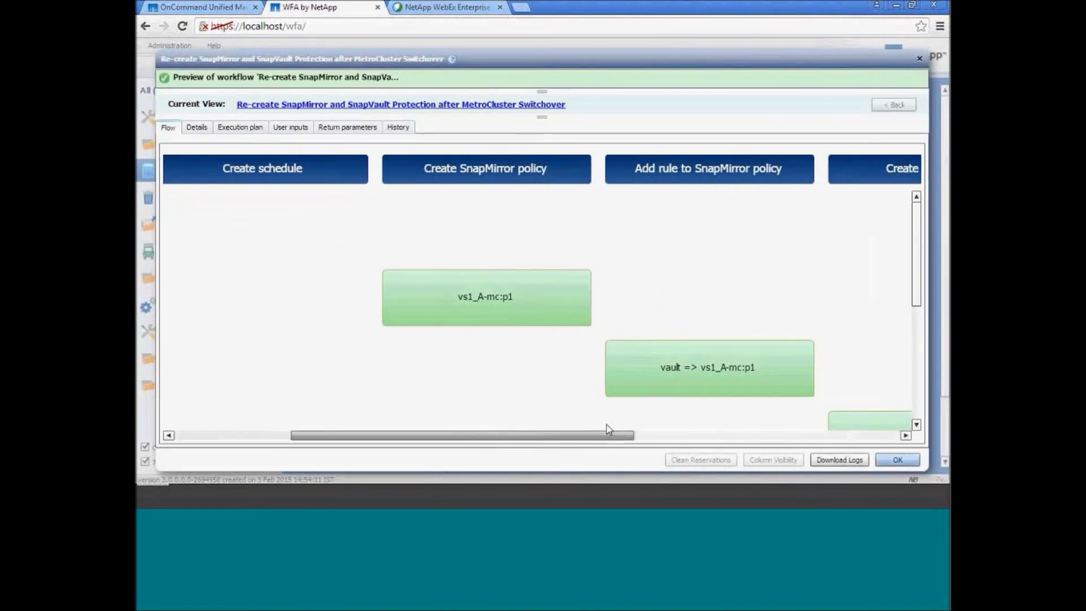
{"action": "scroll", "coordinate": [607, 427], "scroll_direction": "right", "scroll_amount": 4}
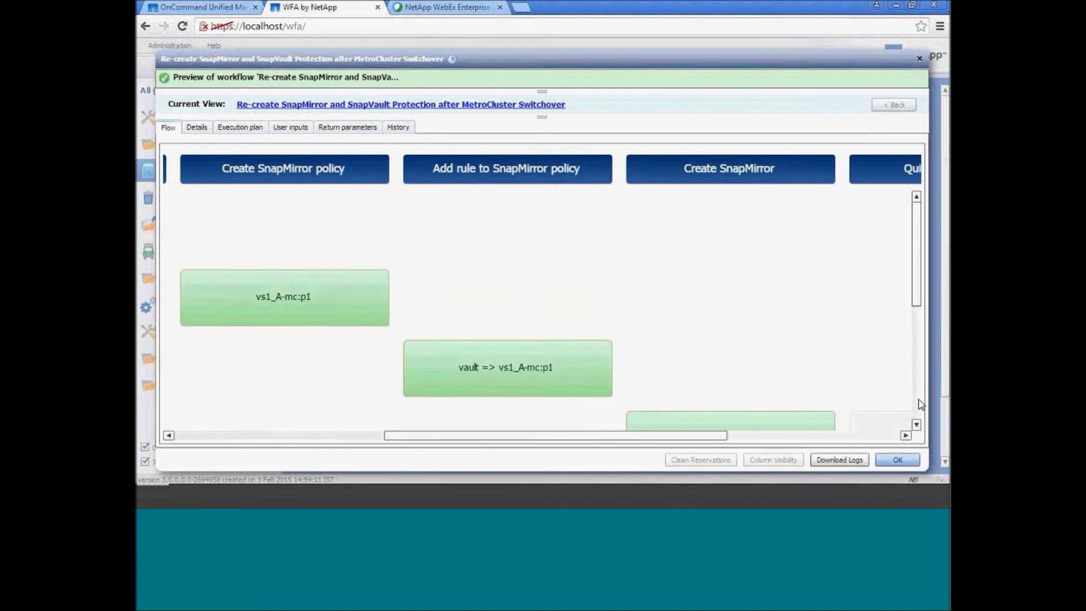
{"action": "scroll", "coordinate": [917, 424], "scroll_direction": "down", "scroll_amount": 3}
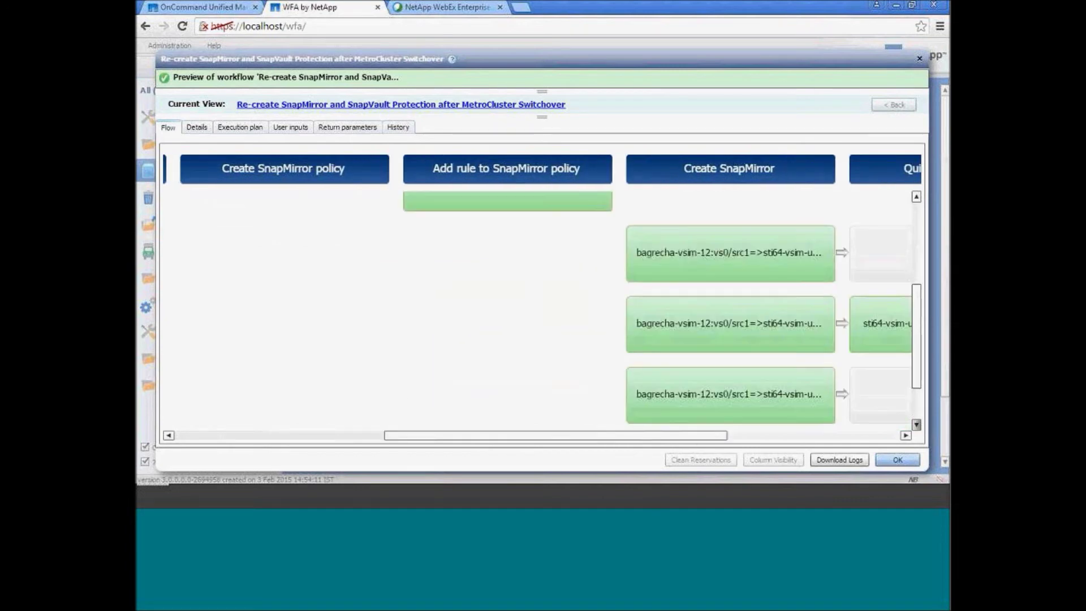
{"action": "left_click", "coordinate": [900, 460]}
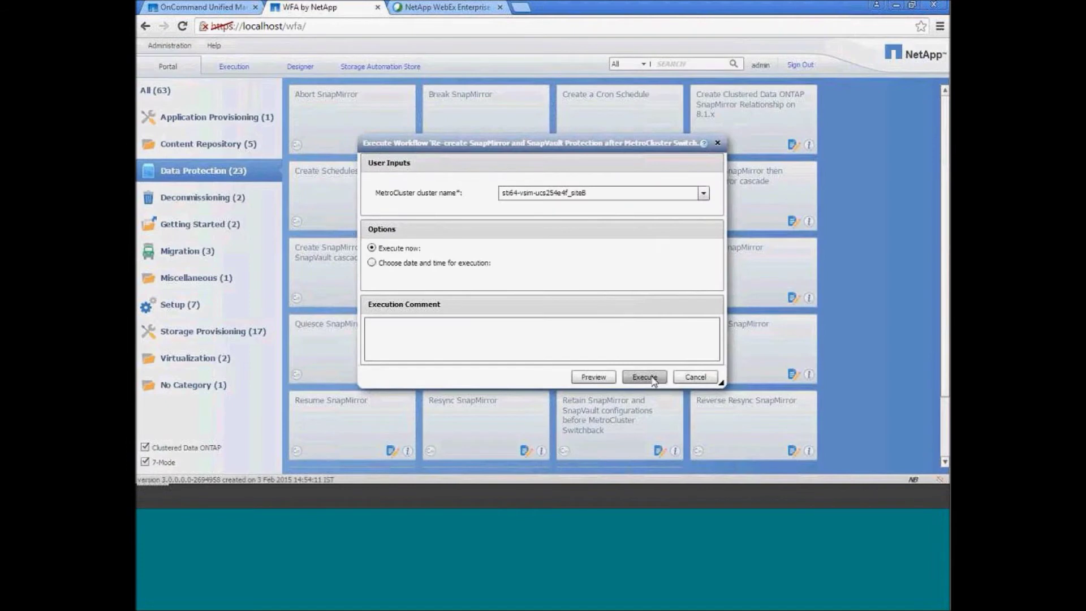
{"action": "left_click", "coordinate": [645, 378]}
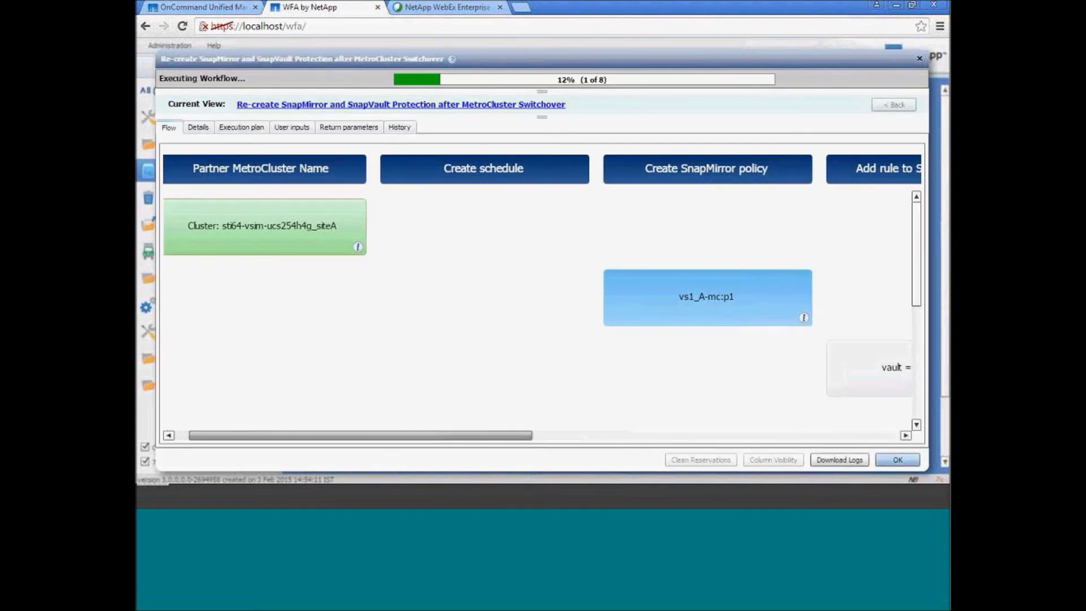
Step: Follow the workflow's flow view to 100% (8 of 8 steps) and close the execution dialog
{"action": "left_click_drag", "start_coordinate": [505, 436], "coordinate": [611, 436]}
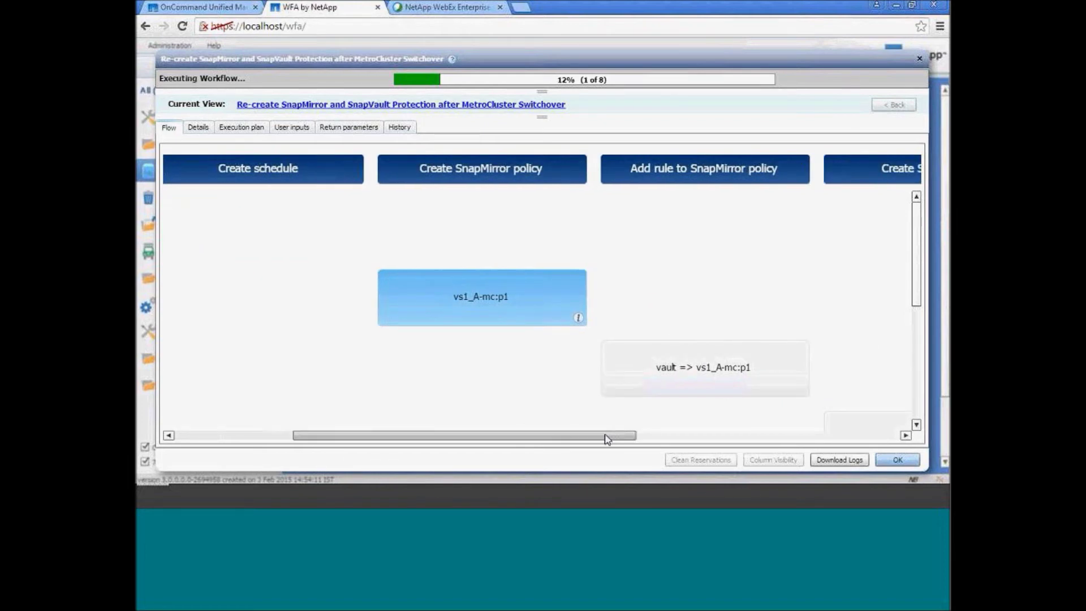
{"action": "left_click_drag", "start_coordinate": [606, 439], "coordinate": [680, 439]}
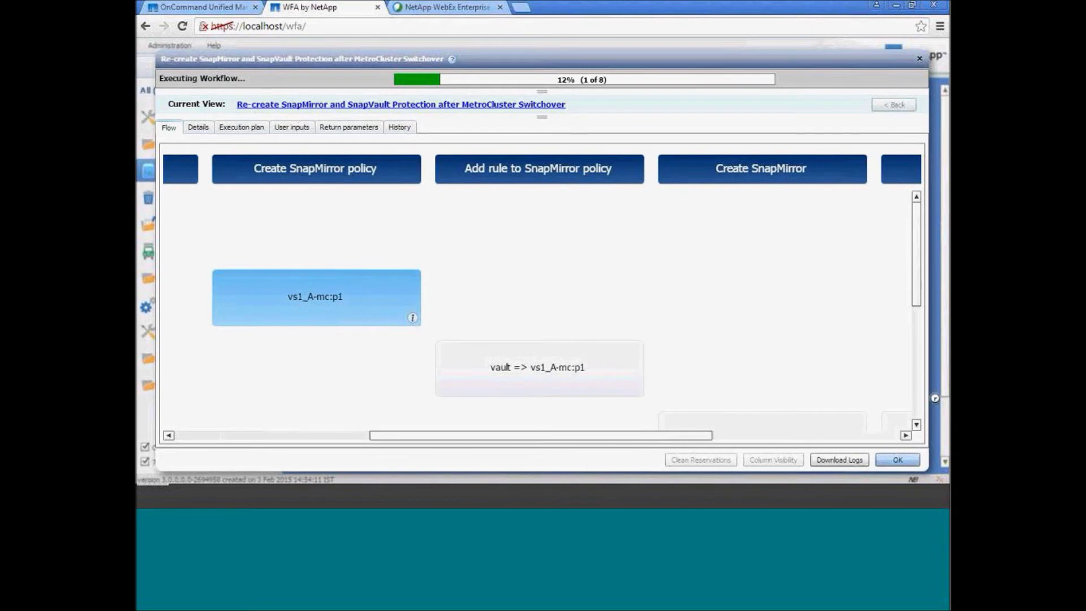
{"action": "left_click", "coordinate": [917, 424]}
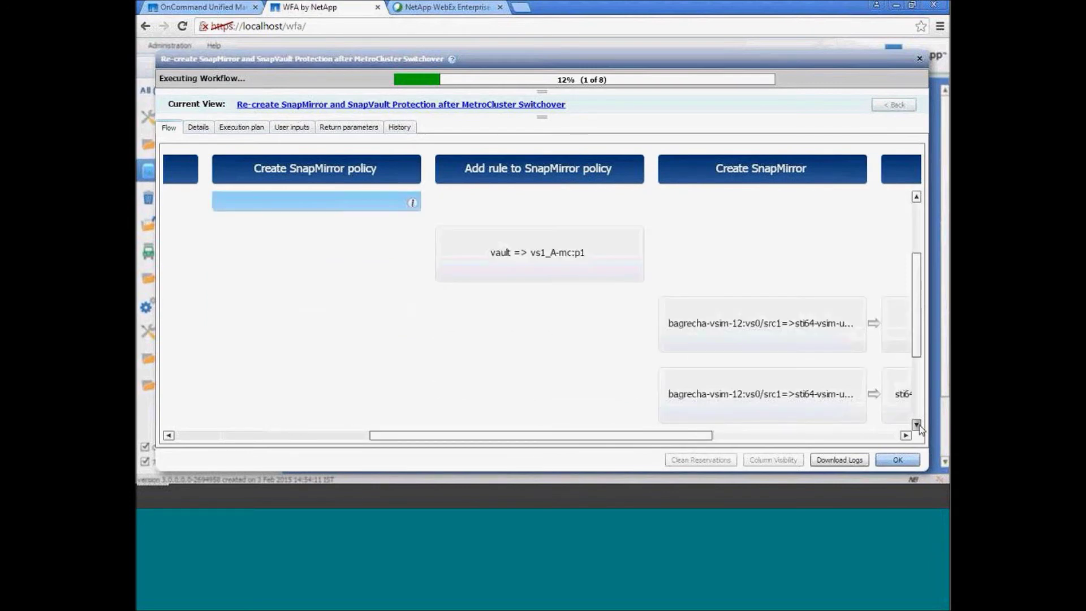
{"action": "left_click", "coordinate": [917, 197]}
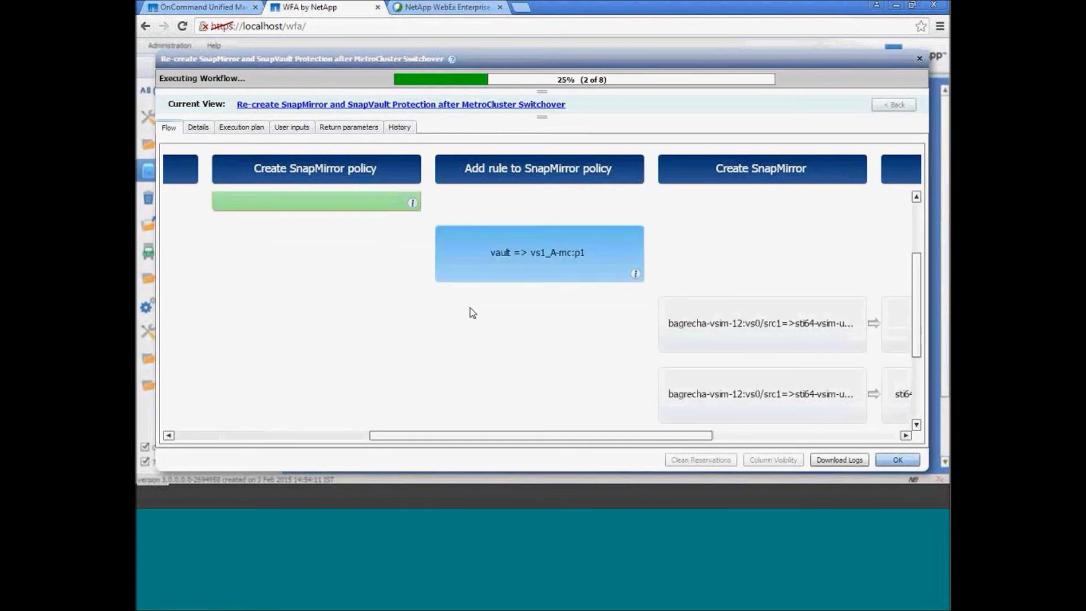
{"action": "left_click", "coordinate": [917, 197]}
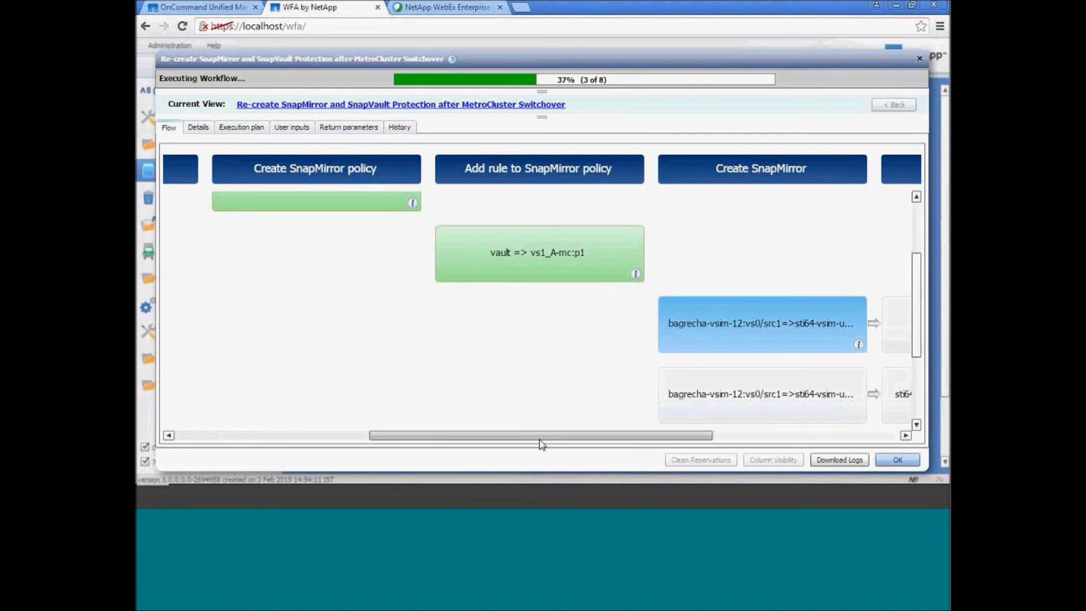
{"action": "left_click_drag", "start_coordinate": [542, 436], "coordinate": [645, 437]}
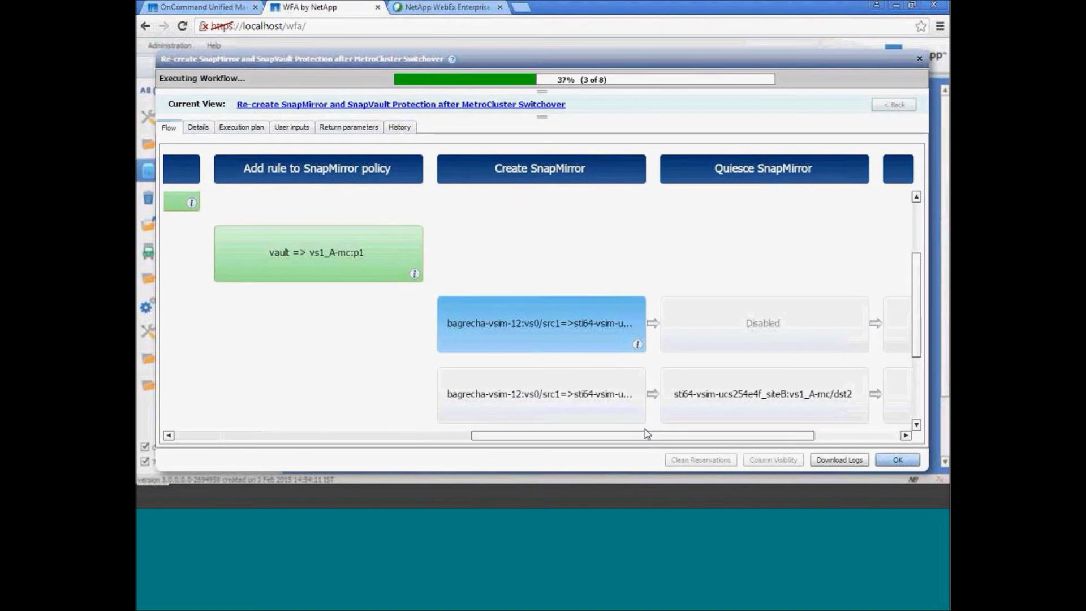
{"action": "left_click", "coordinate": [916, 426]}
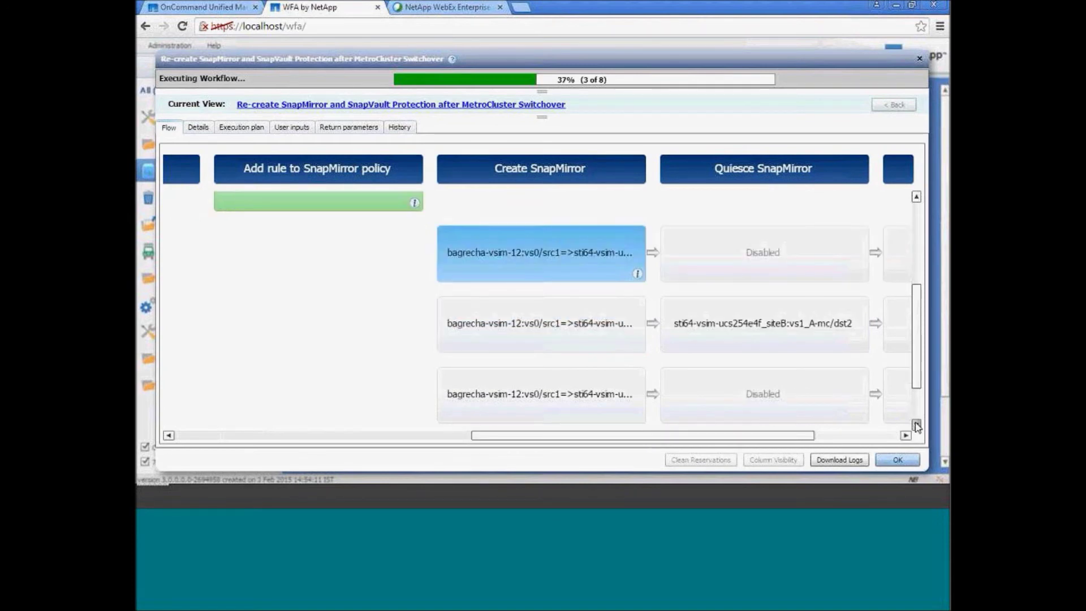
{"action": "left_click", "coordinate": [917, 425]}
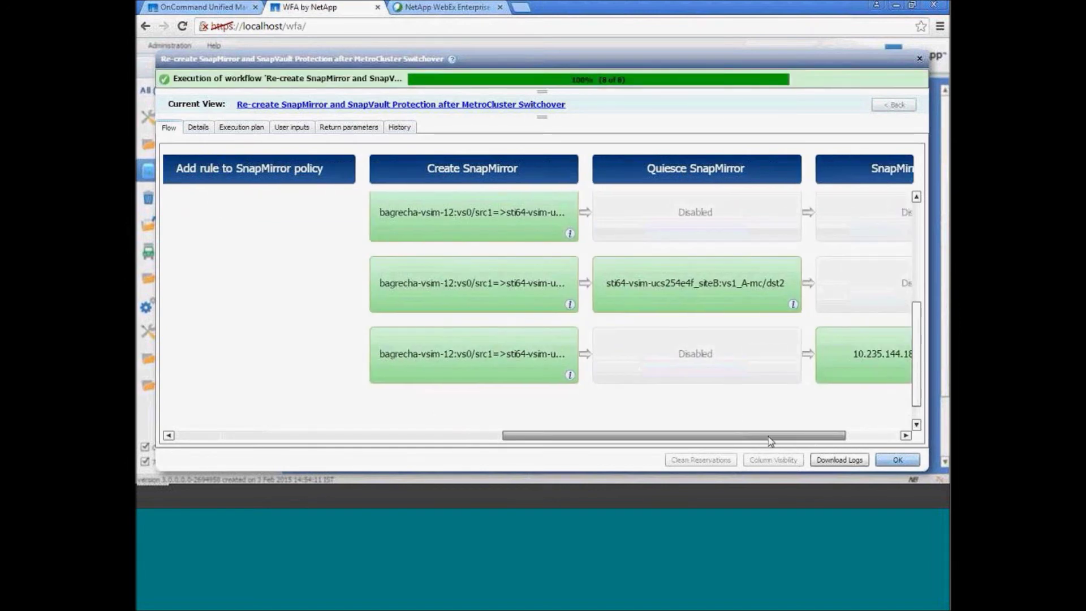
{"action": "left_click_drag", "start_coordinate": [770, 441], "coordinate": [784, 440]}
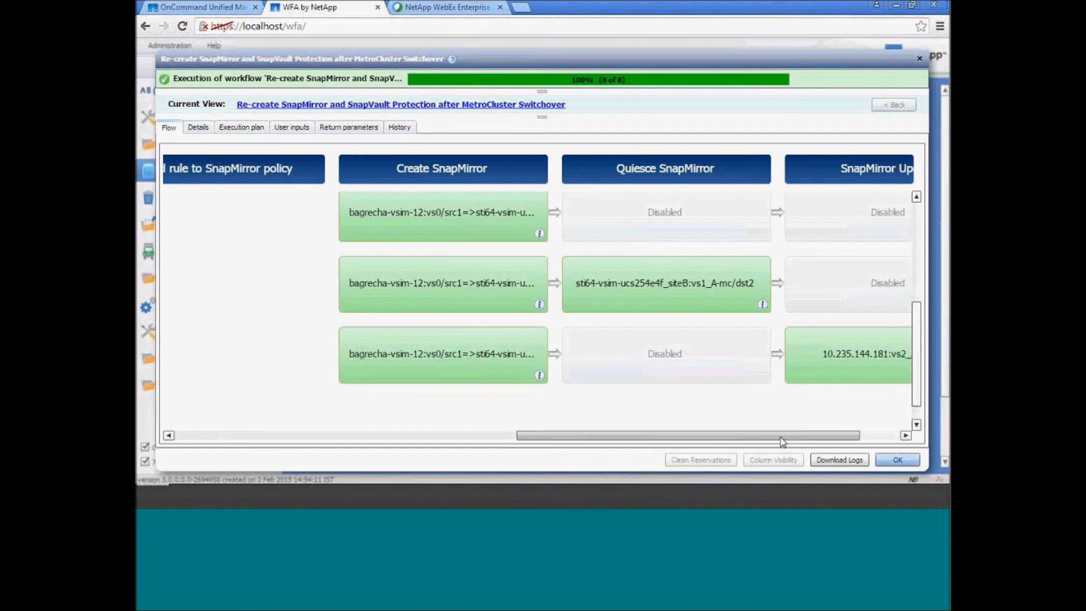
{"action": "left_click", "coordinate": [898, 461]}
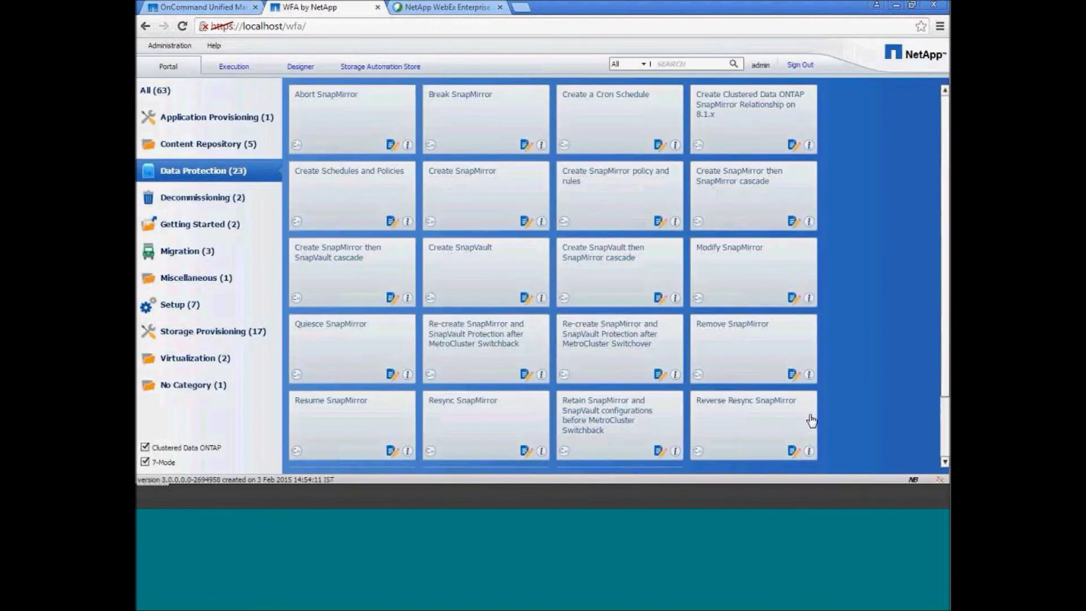
Step: Run 'snapmirror show', listing three relationships, one broken-off and one quiesced
{"action": "left_click", "coordinate": [363, 485]}
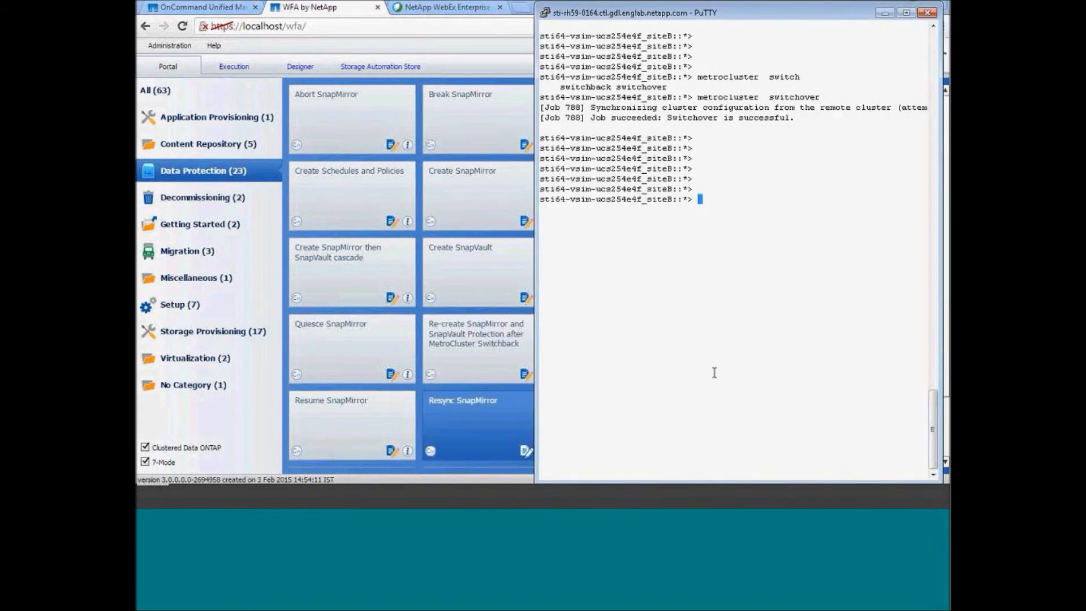
{"action": "type", "text": "snap"}
{"action": "key", "text": "Tab"}
{"action": "type", "text": "s"}
{"action": "key", "text": "Tab"}
{"action": "key", "text": "Return"}
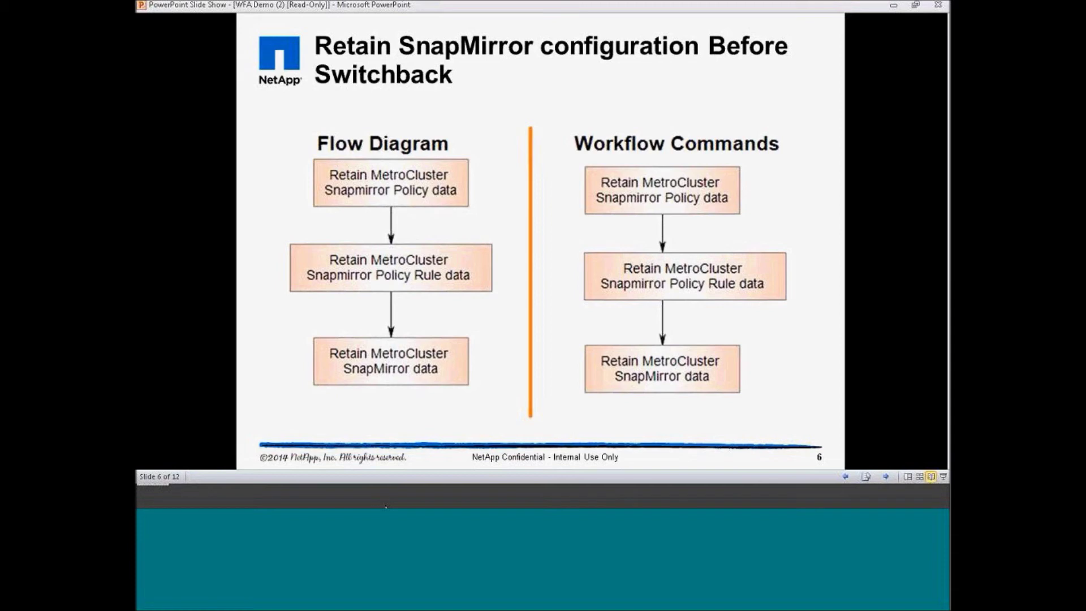
Step: Leave the slide-6 slide show and return to the WFA portal's Data Protection workflows
{"action": "key", "text": "alt+Tab"}
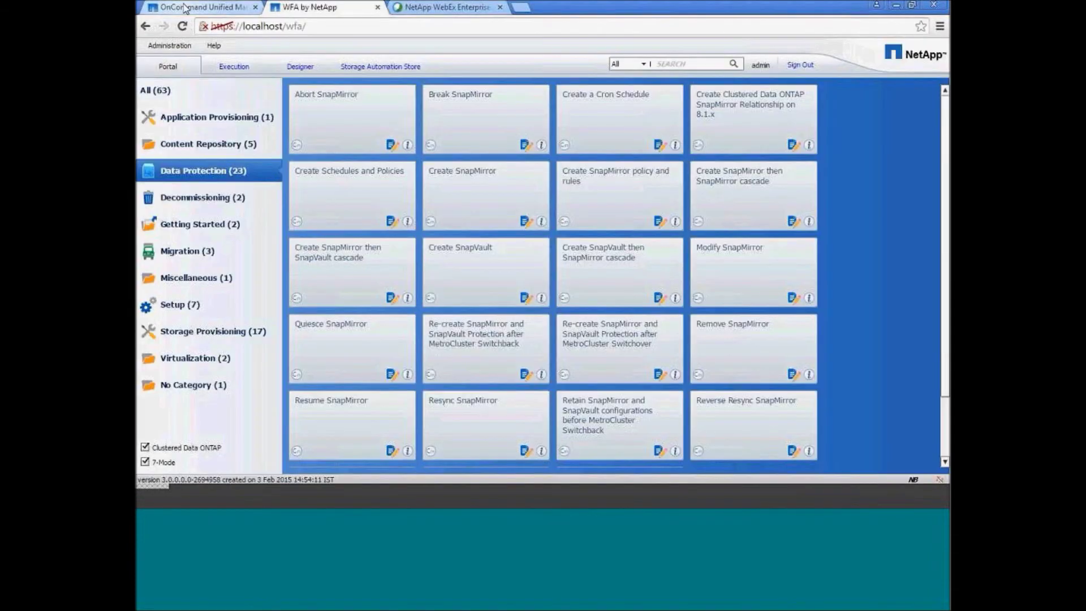
Step: Rediscover cluster sti64-vsim-ucs254e4f_siteB from its details page in Unified Manager
{"action": "left_click", "coordinate": [220, 7]}
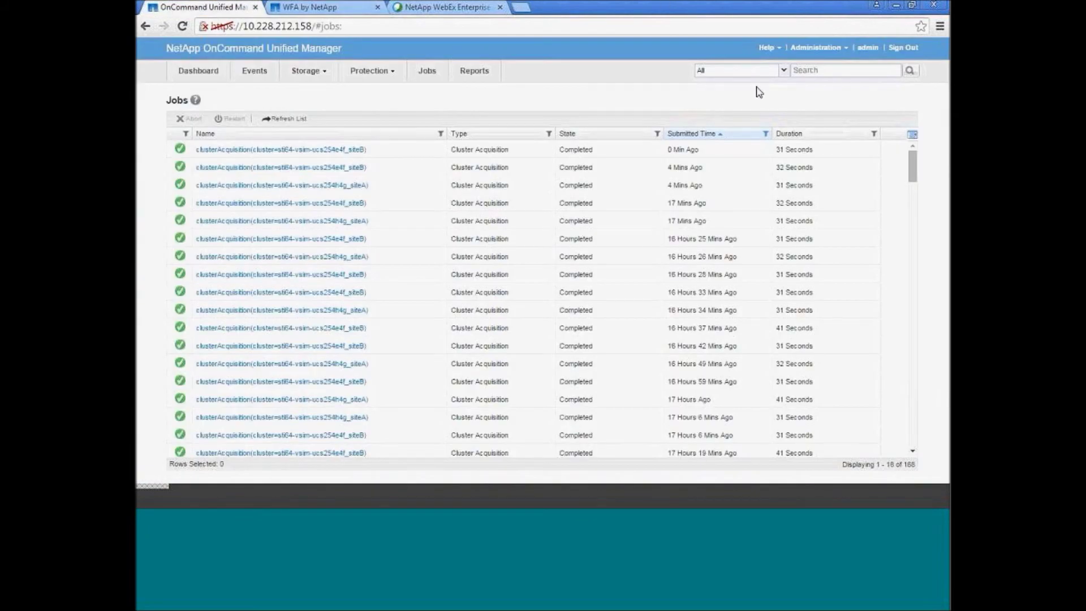
{"action": "mouse_move", "coordinate": [317, 70]}
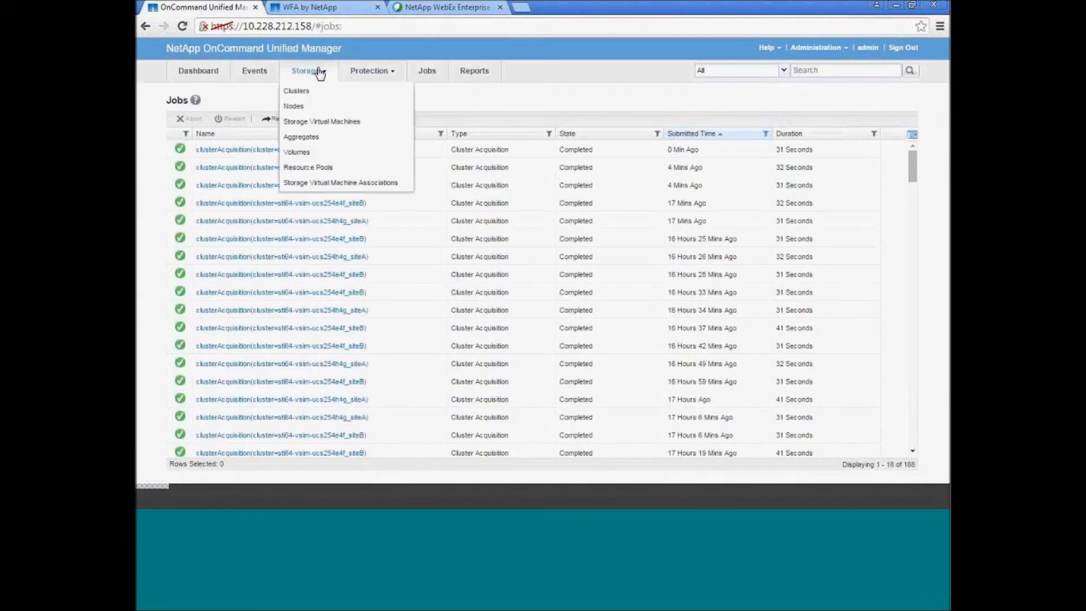
{"action": "left_click", "coordinate": [301, 93]}
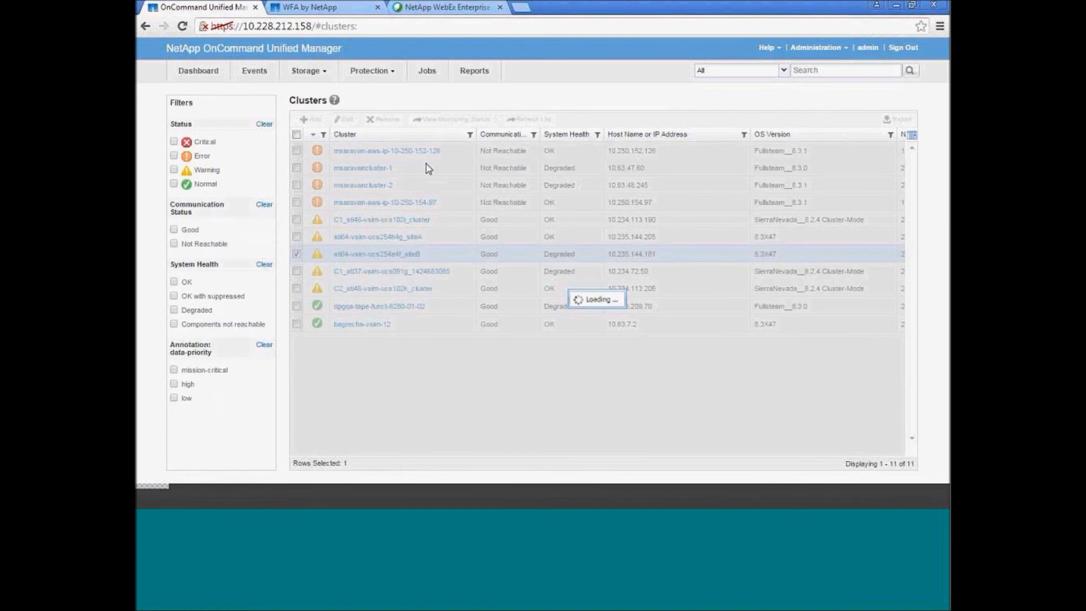
{"action": "left_click", "coordinate": [410, 254]}
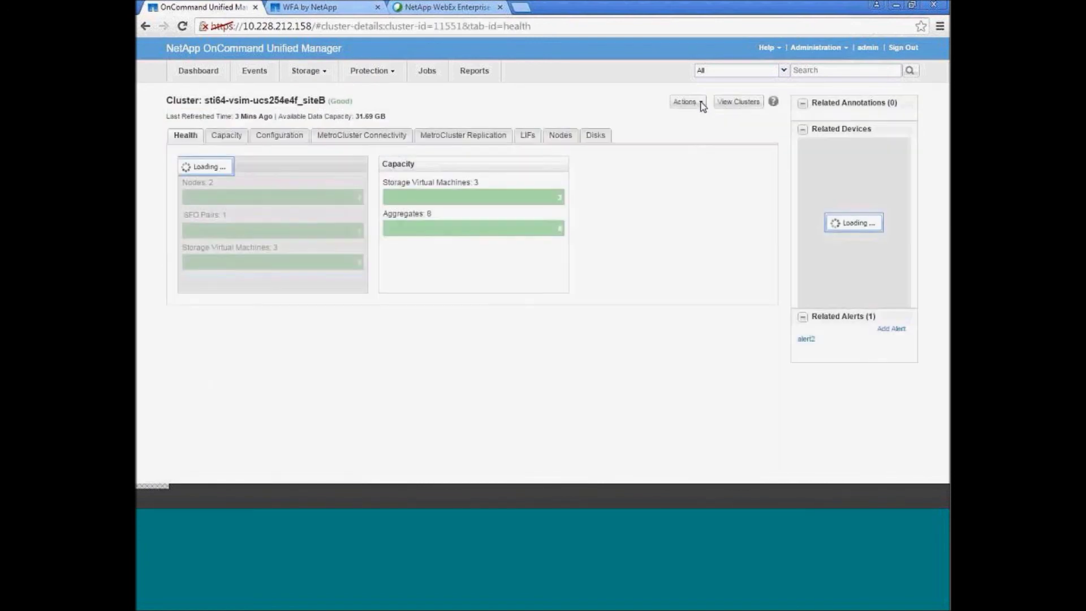
{"action": "left_click", "coordinate": [701, 103]}
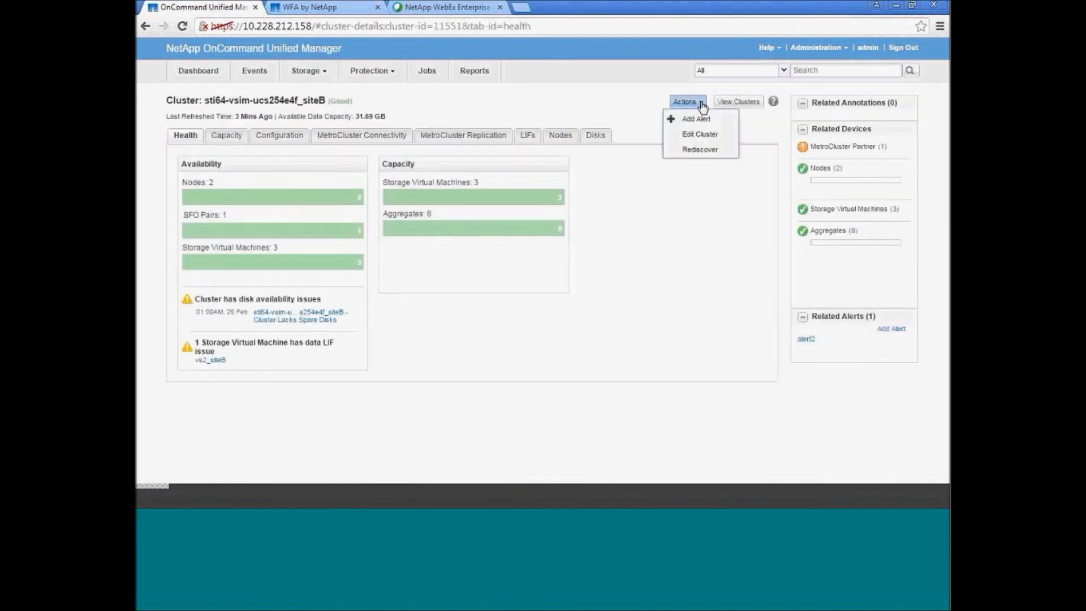
{"action": "left_click", "coordinate": [698, 151]}
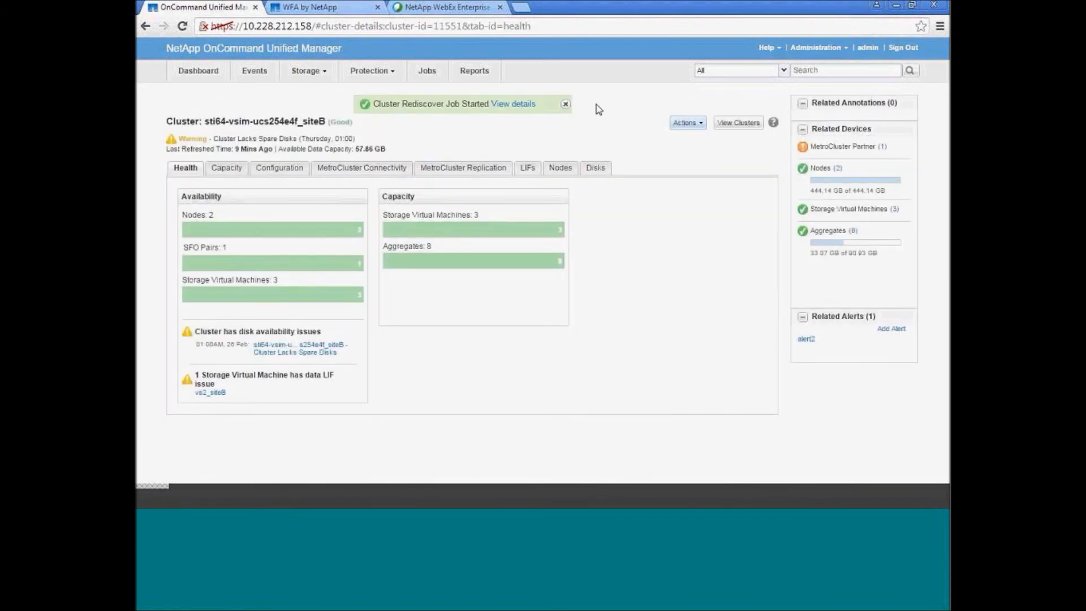
Step: Refresh the Jobs list to confirm the new siteB acquisition job, then return to WFA
{"action": "left_click", "coordinate": [426, 72]}
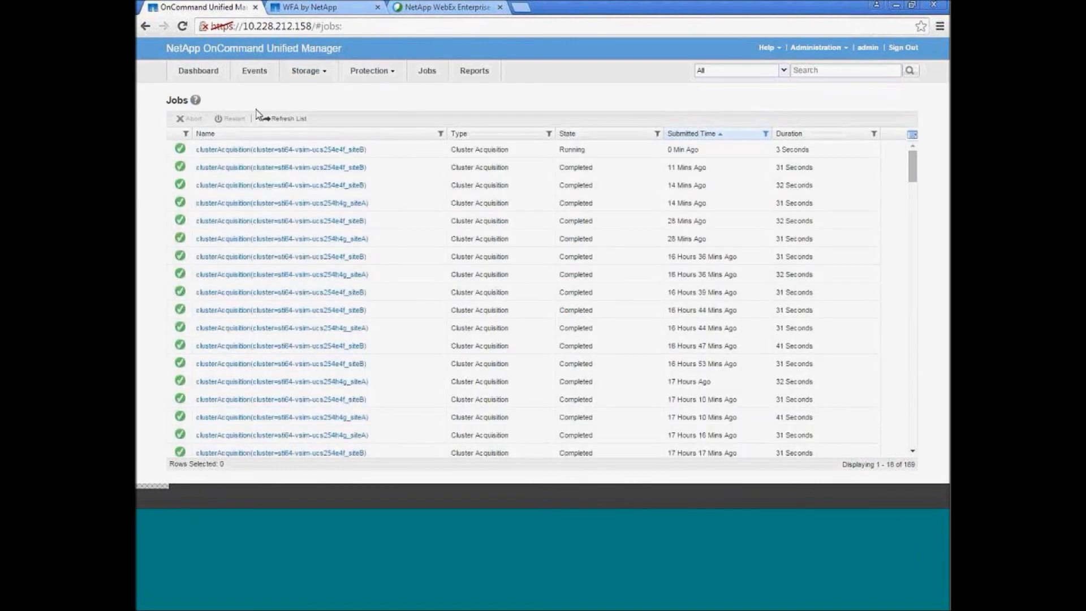
{"action": "left_click", "coordinate": [283, 118]}
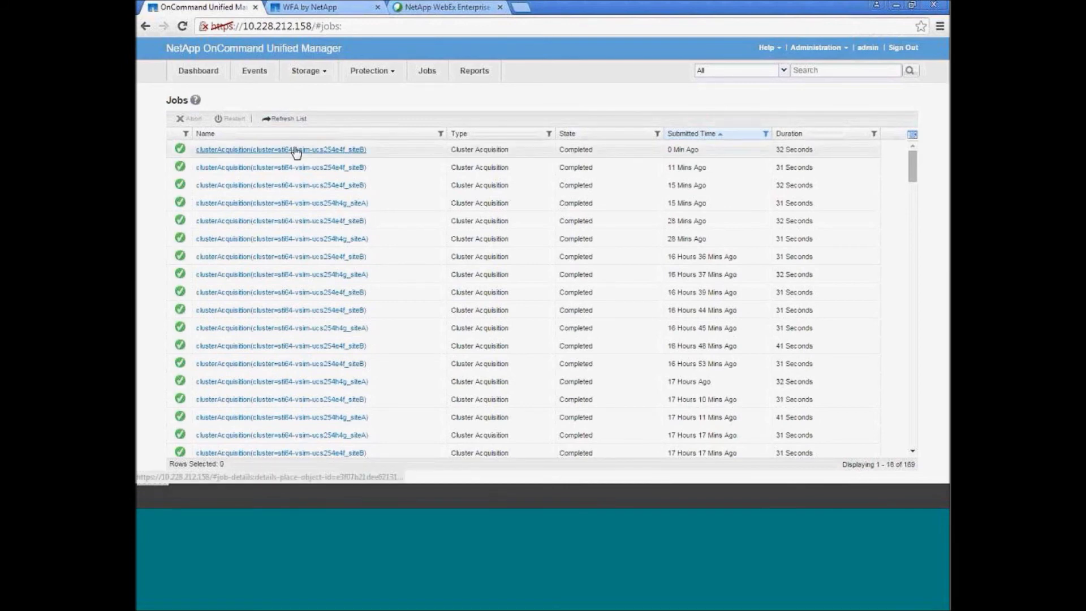
{"action": "left_click", "coordinate": [320, 8]}
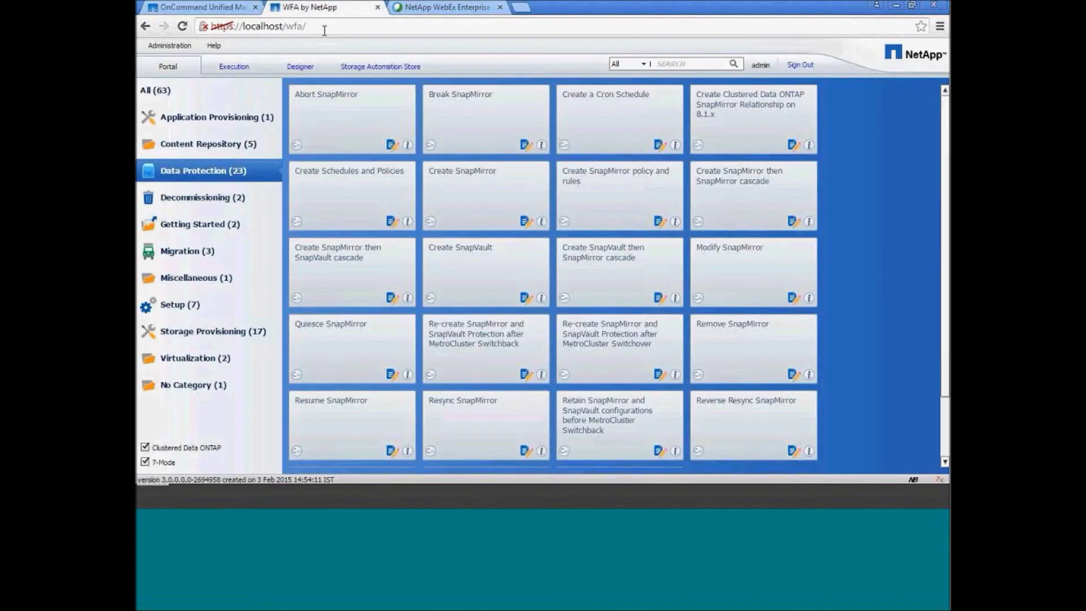
Step: Run Acquire Now on the 10.228.212.158 data source, then go back to the workflow portal
{"action": "left_click", "coordinate": [225, 70]}
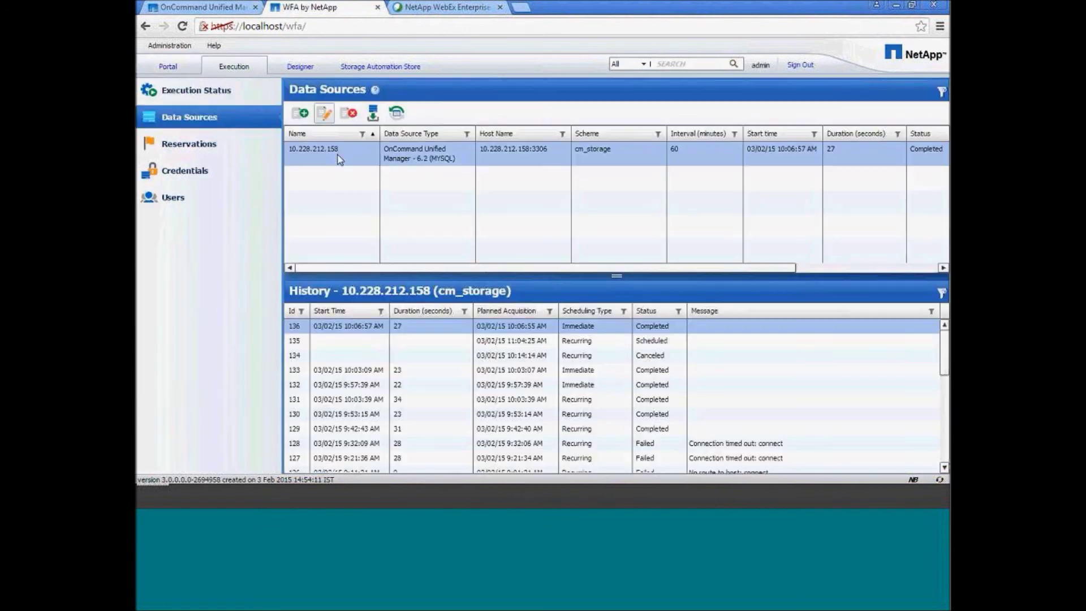
{"action": "right_click", "coordinate": [328, 160]}
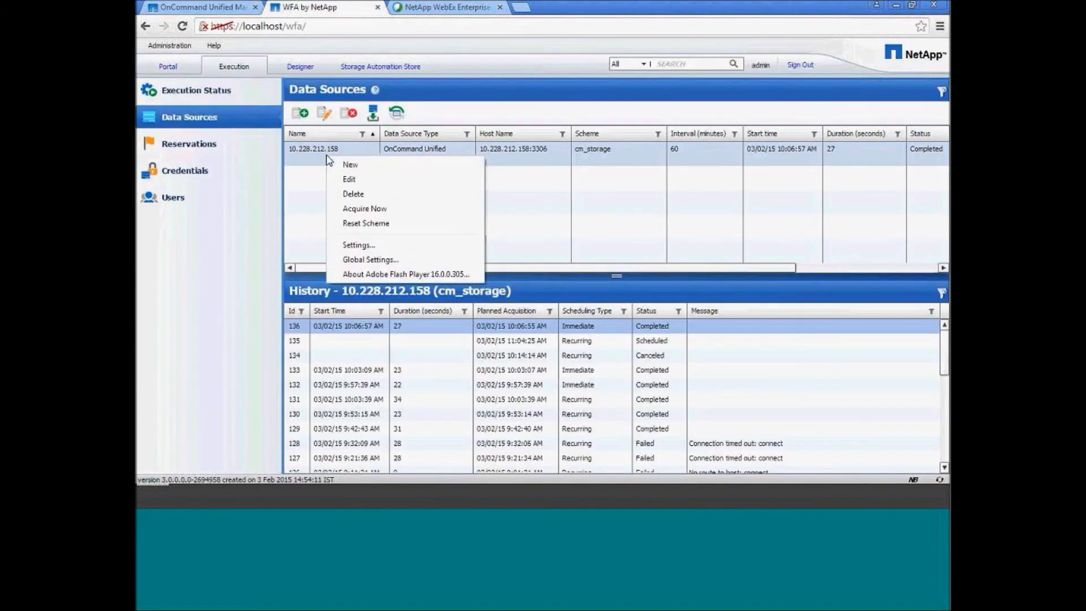
{"action": "left_click", "coordinate": [367, 211]}
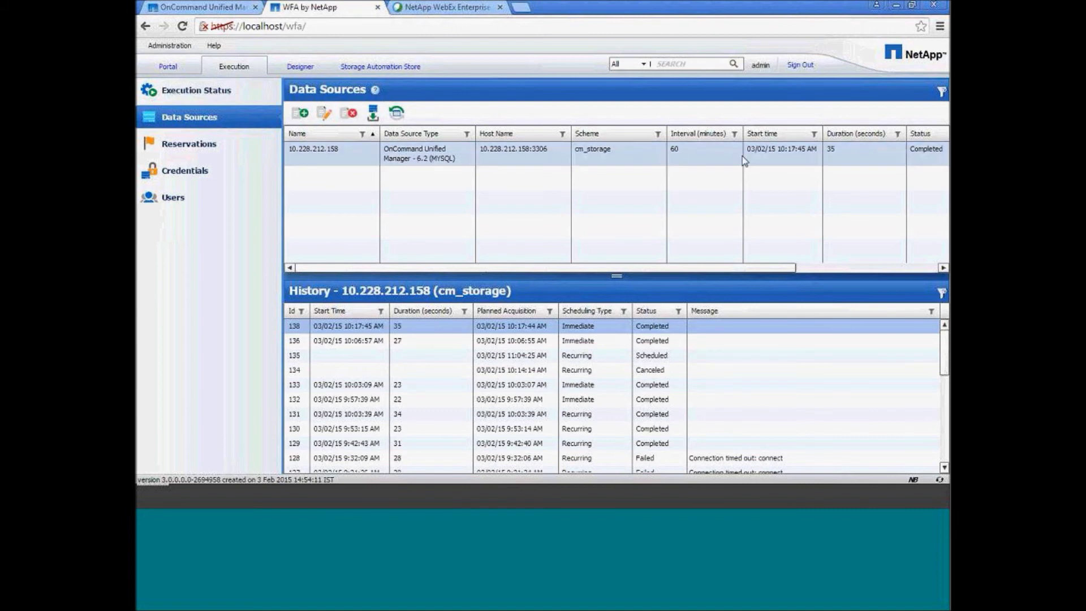
{"action": "left_click", "coordinate": [200, 8]}
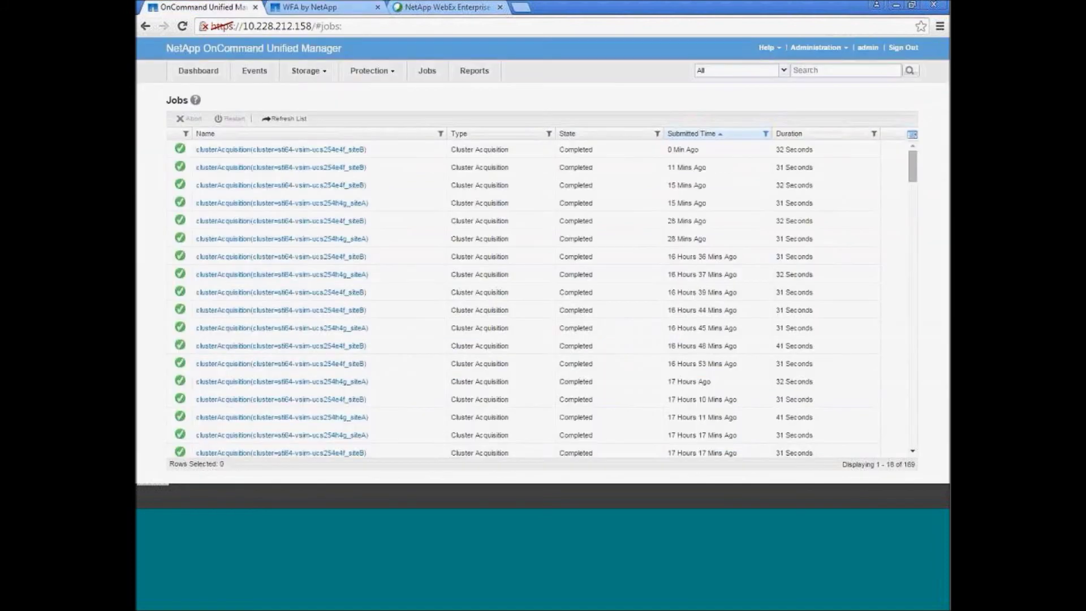
{"action": "left_click", "coordinate": [310, 8]}
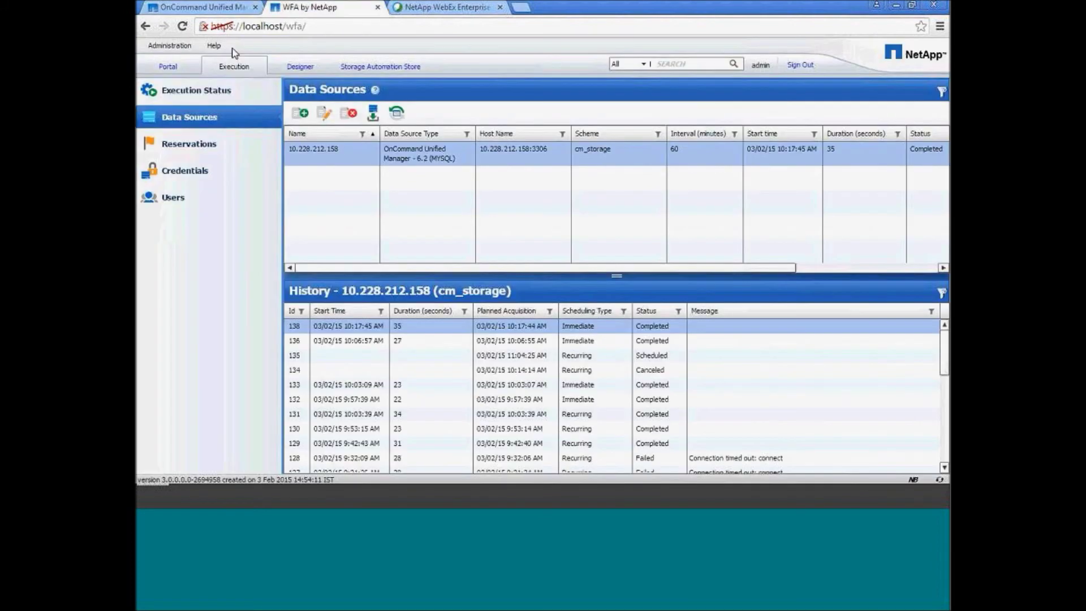
{"action": "left_click", "coordinate": [172, 67]}
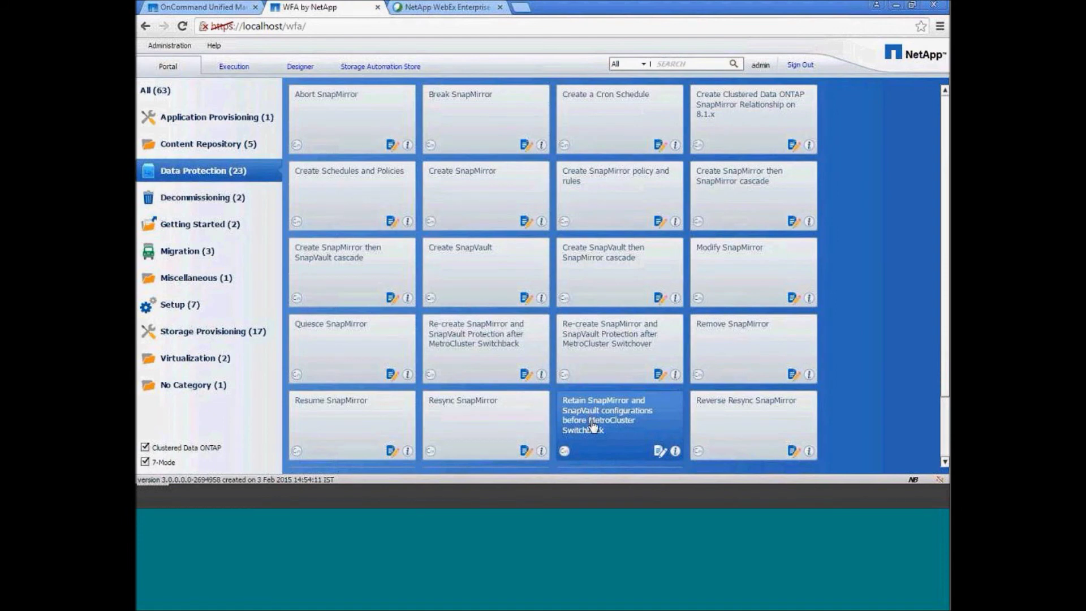
Step: Execute the Retain SnapMirror and SnapVault configurations workflow for sti64-vsim-ucs254e4f_siteB through all 4 steps
{"action": "left_click", "coordinate": [594, 427]}
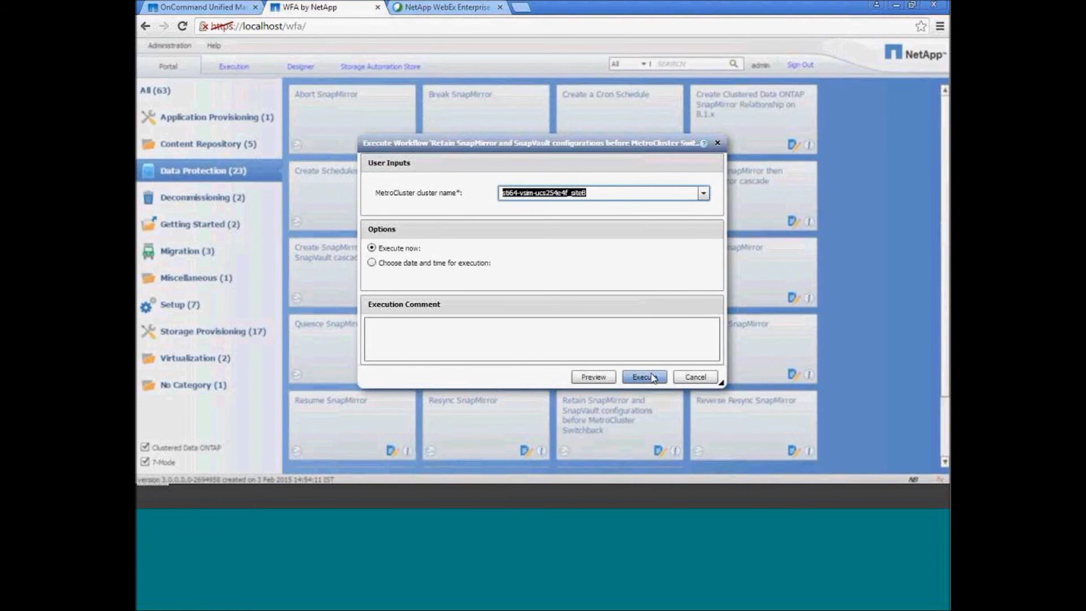
{"action": "left_click", "coordinate": [648, 375]}
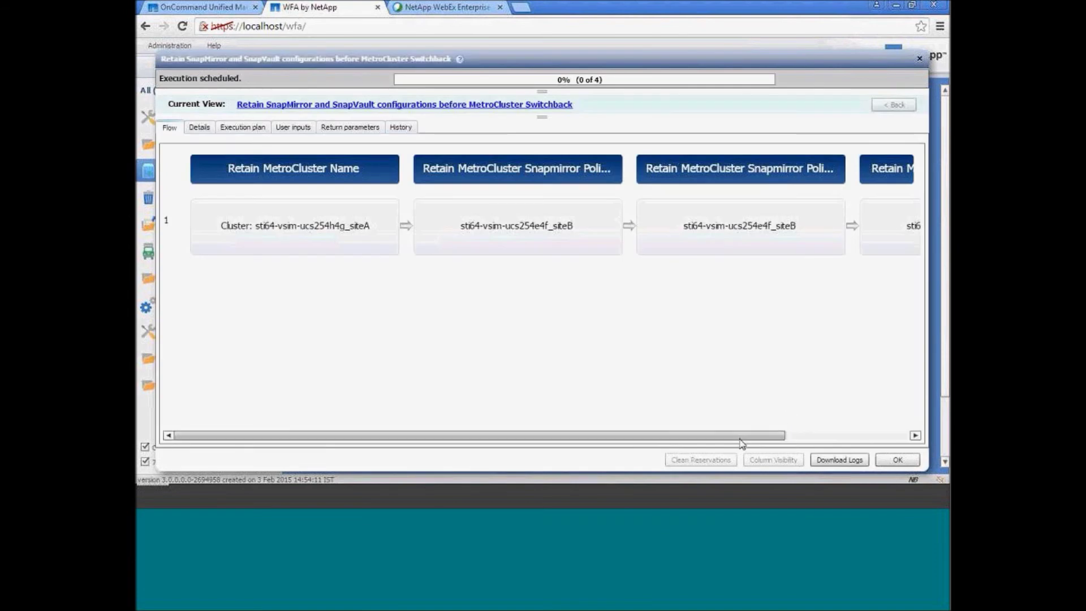
{"action": "left_click_drag", "start_coordinate": [749, 441], "coordinate": [785, 435]}
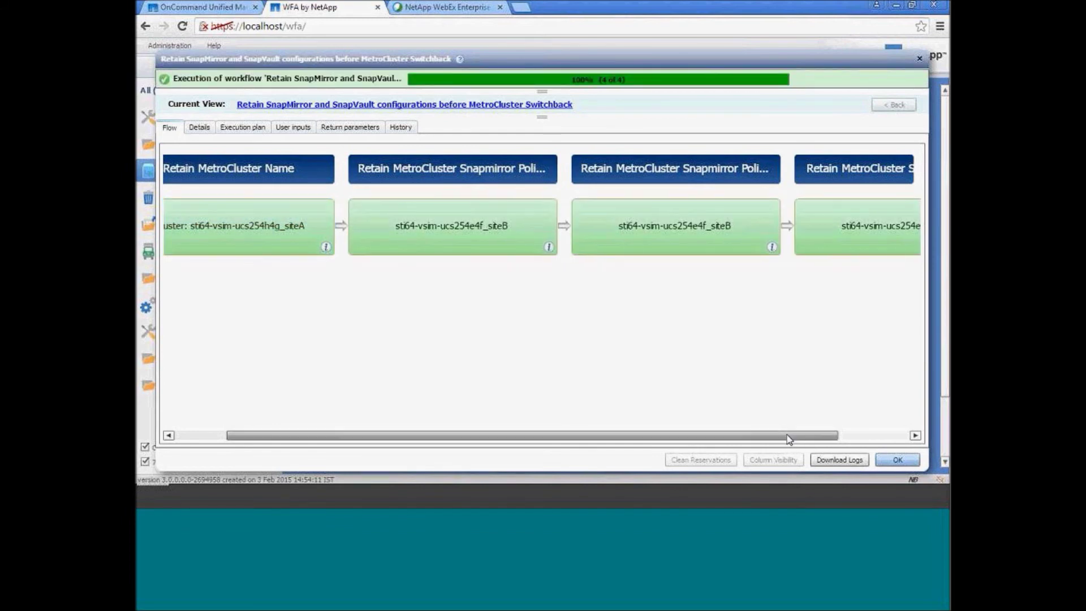
{"action": "left_click_drag", "start_coordinate": [792, 441], "coordinate": [840, 440]}
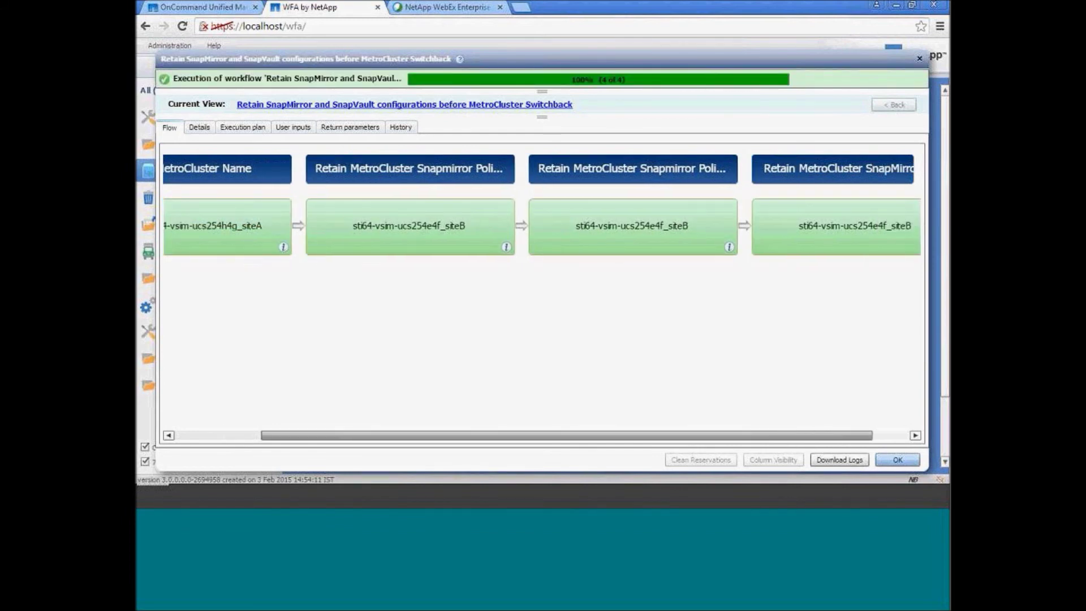
{"action": "left_click", "coordinate": [911, 462]}
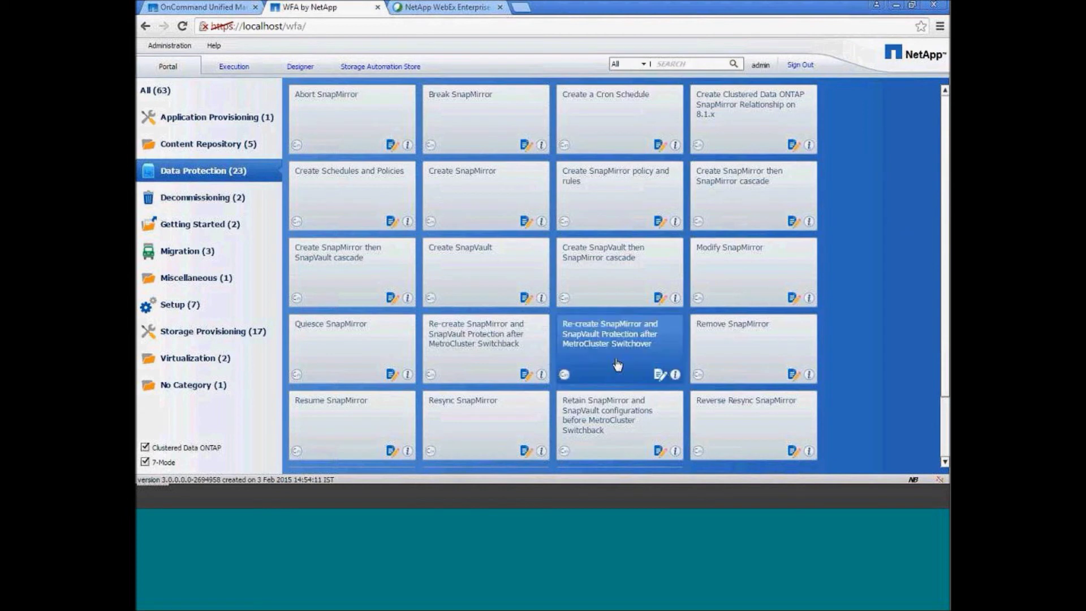
Step: Show slide 7, SnapMirror configuration after switchback, alongside the site A console
{"action": "key", "text": "alt+Tab"}
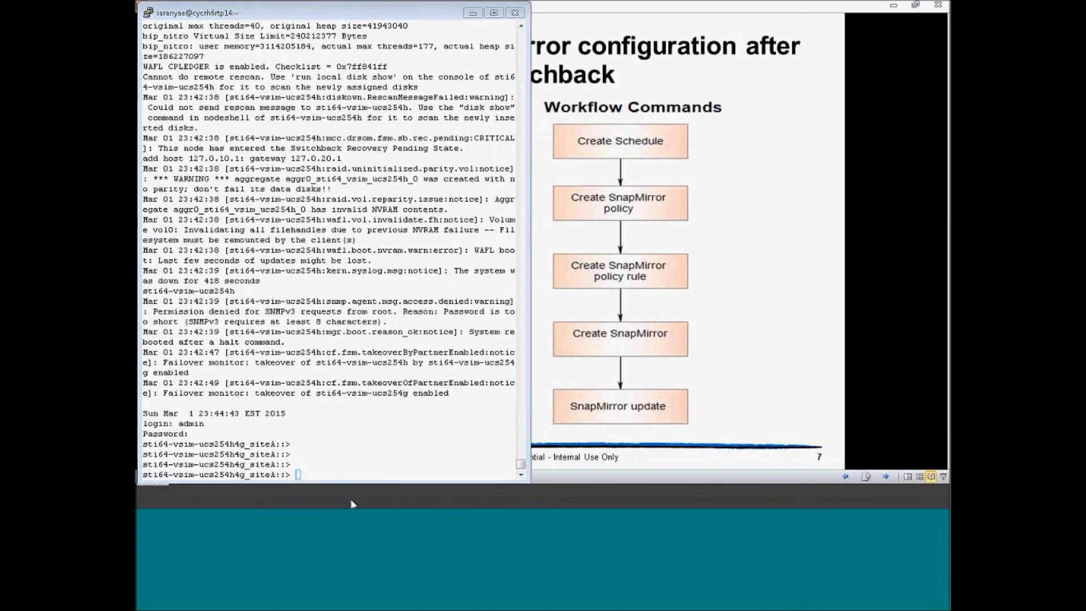
Step: Run 'metrocluster switchback' on the site B cluster console, then return to the WFA portal
{"action": "left_click", "coordinate": [355, 486]}
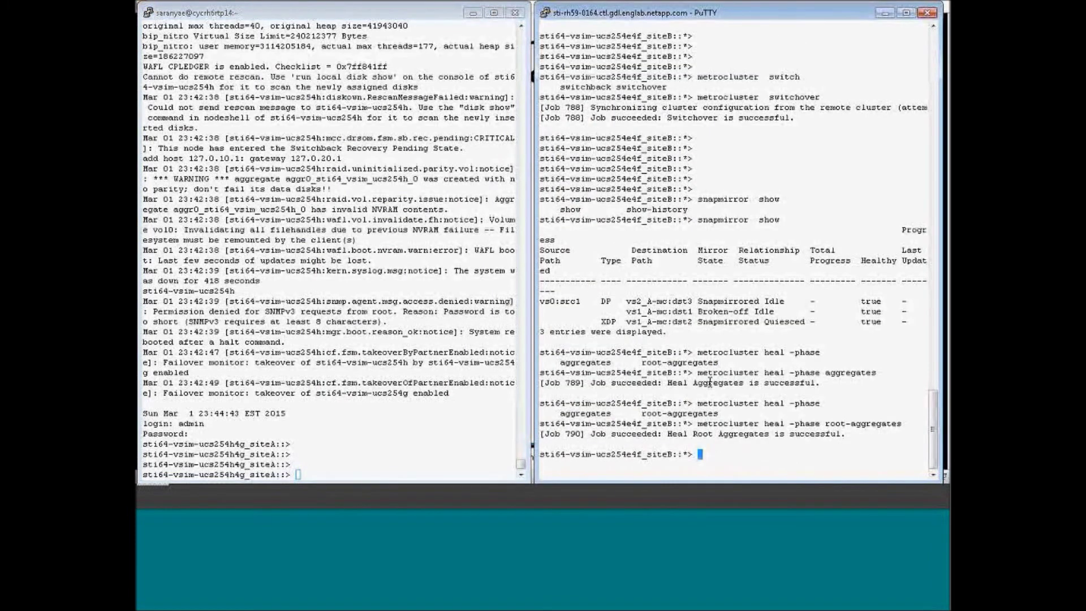
{"action": "type", "text": "metrocluster "}
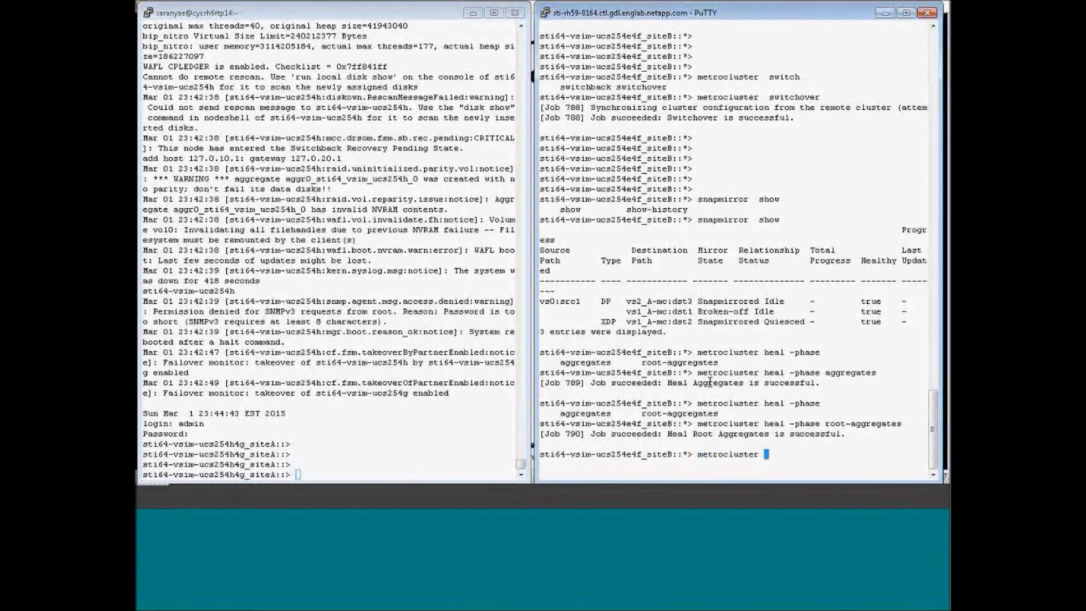
{"action": "type", "text": "switch"}
{"action": "key", "text": "Tab"}
{"action": "type", "text": "o"}
{"action": "key", "text": "BackSpace"}
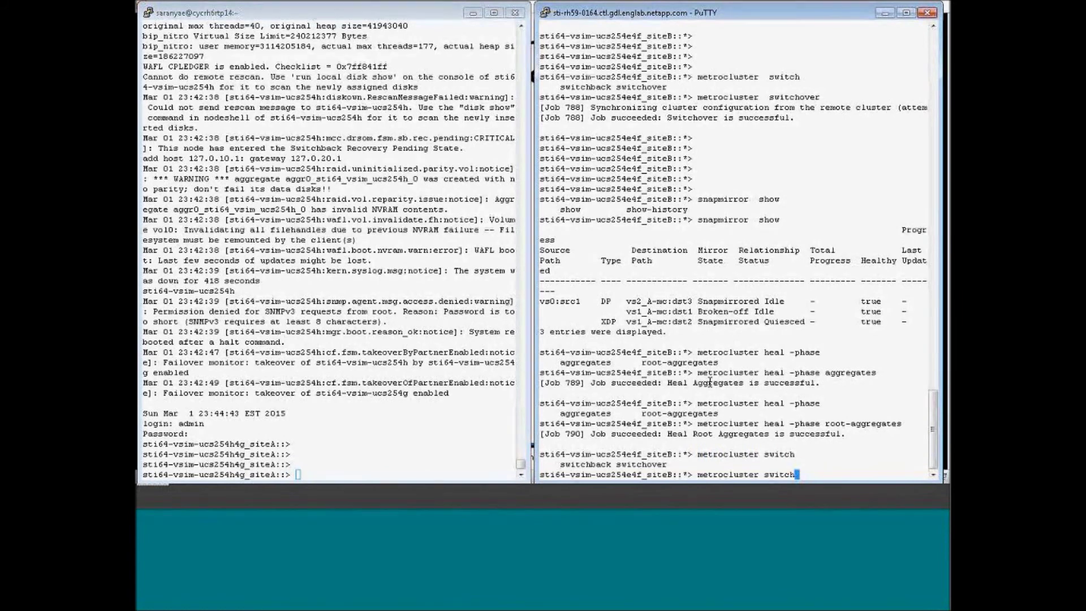
{"action": "type", "text": "back"}
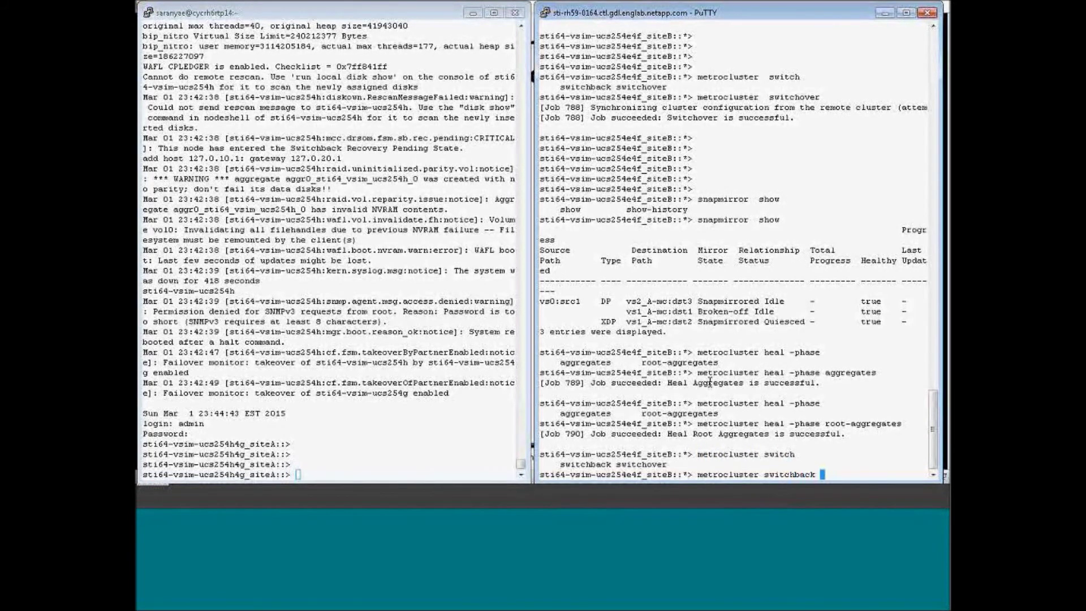
{"action": "key", "text": "Return"}
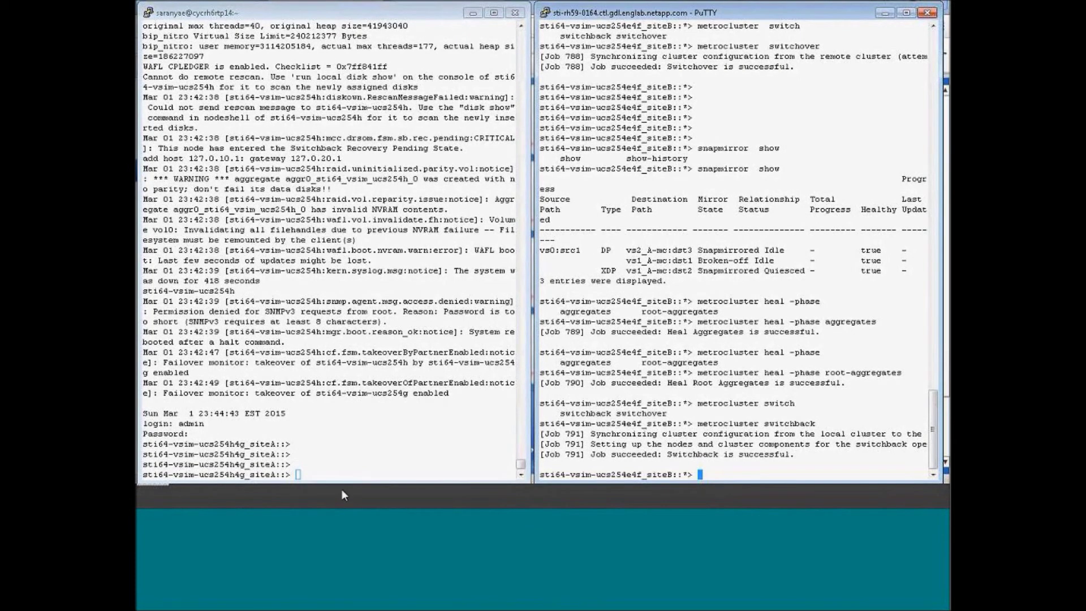
{"action": "left_click", "coordinate": [266, 495]}
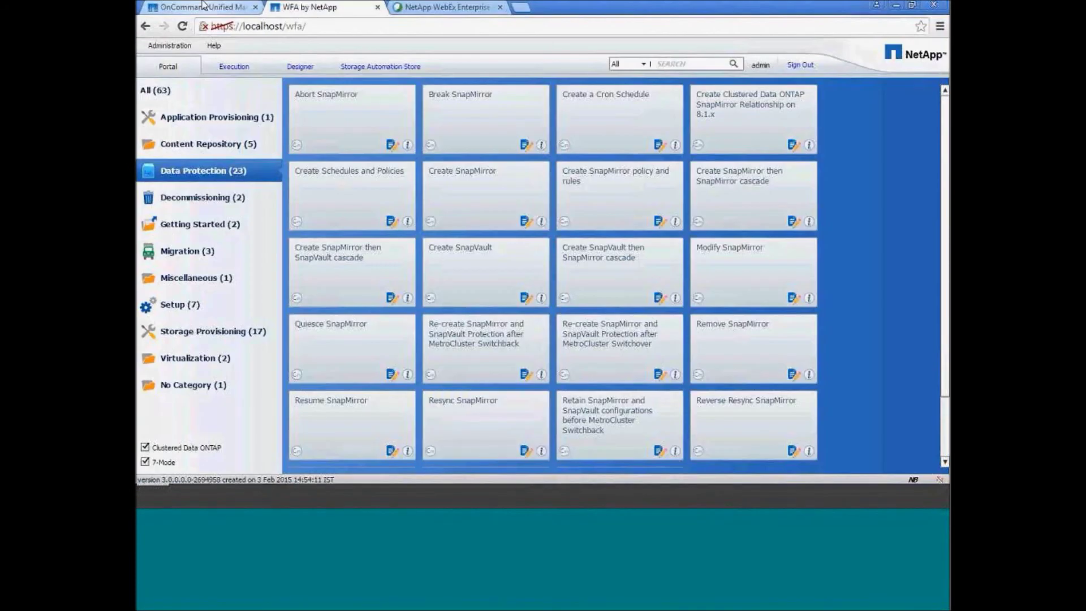
Step: Rediscover the siteB cluster from its details page and check the Jobs list for completed acquisitions
{"action": "left_click", "coordinate": [203, 5]}
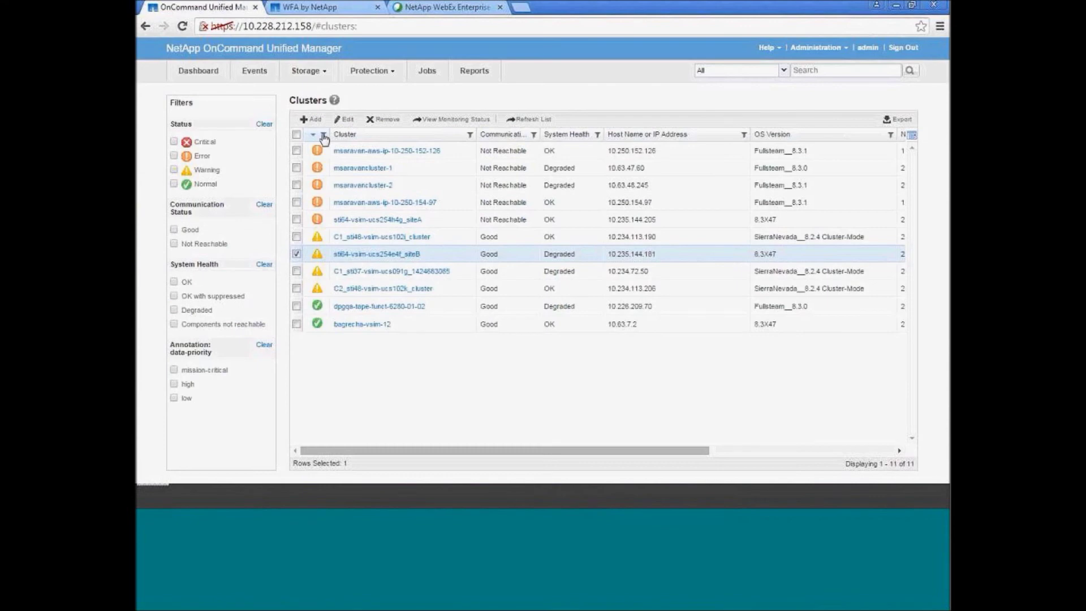
{"action": "left_click", "coordinate": [376, 224]}
{"action": "left_click", "coordinate": [376, 224]}
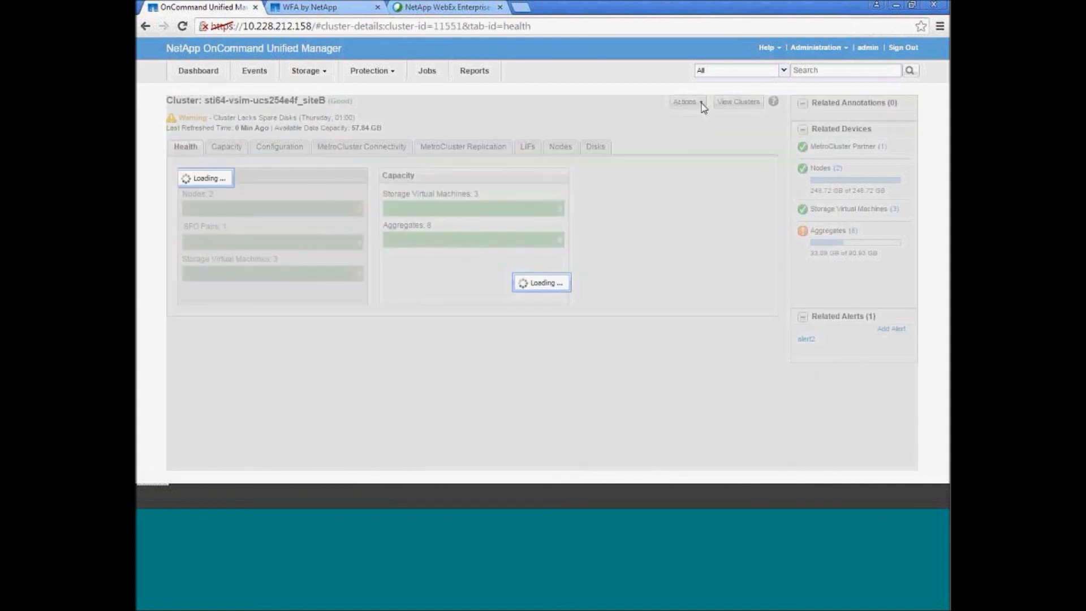
{"action": "left_click", "coordinate": [702, 103]}
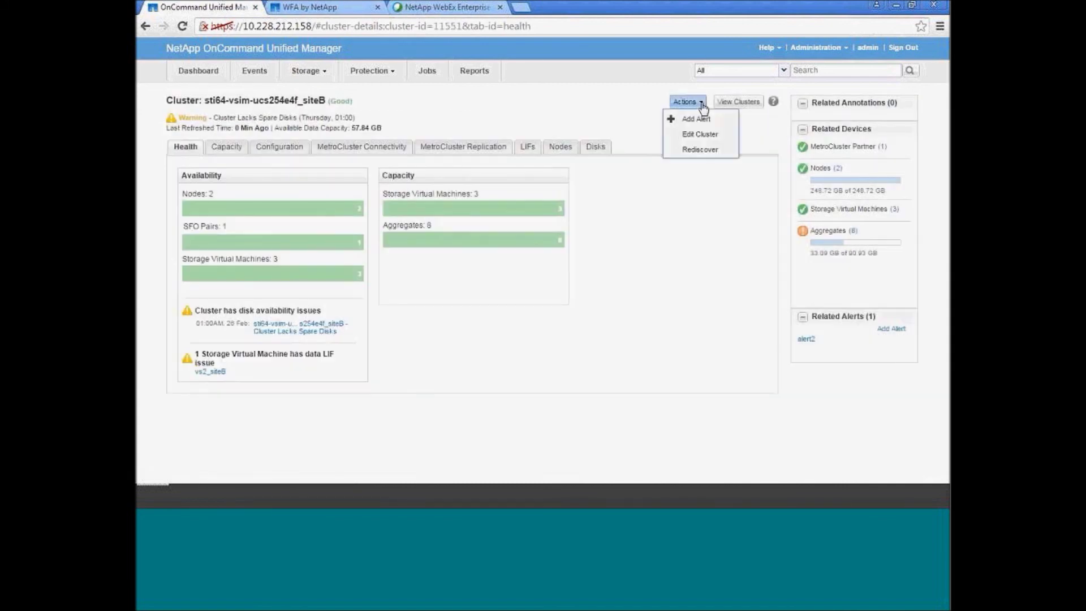
{"action": "left_click", "coordinate": [700, 151]}
{"action": "left_click", "coordinate": [428, 74]}
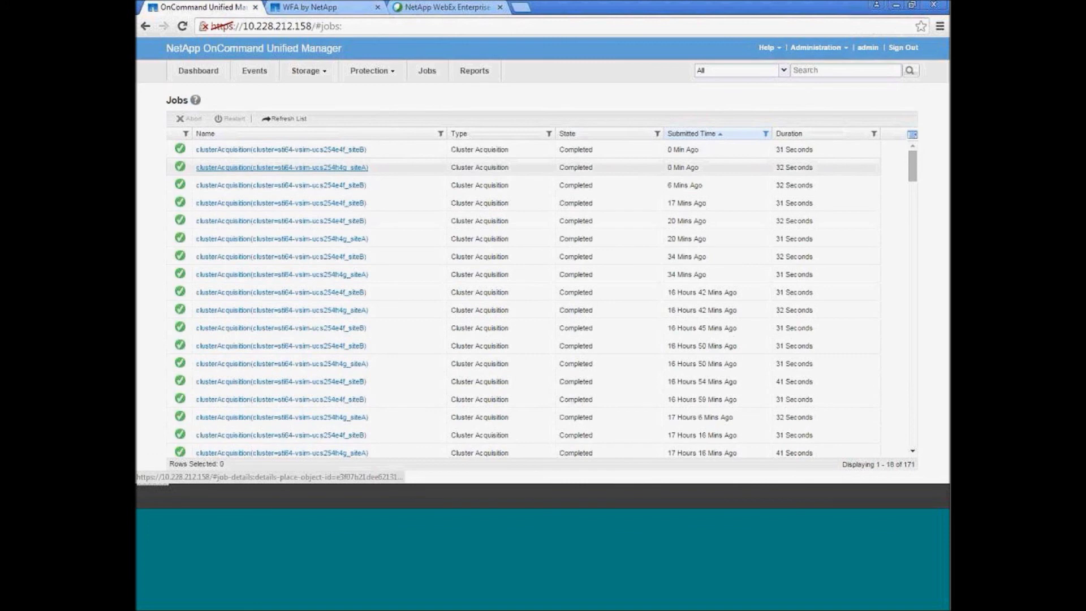
Step: Acquire the 10.228.212.158 Unified Manager data source now, then go back to the portal
{"action": "left_click", "coordinate": [306, 10]}
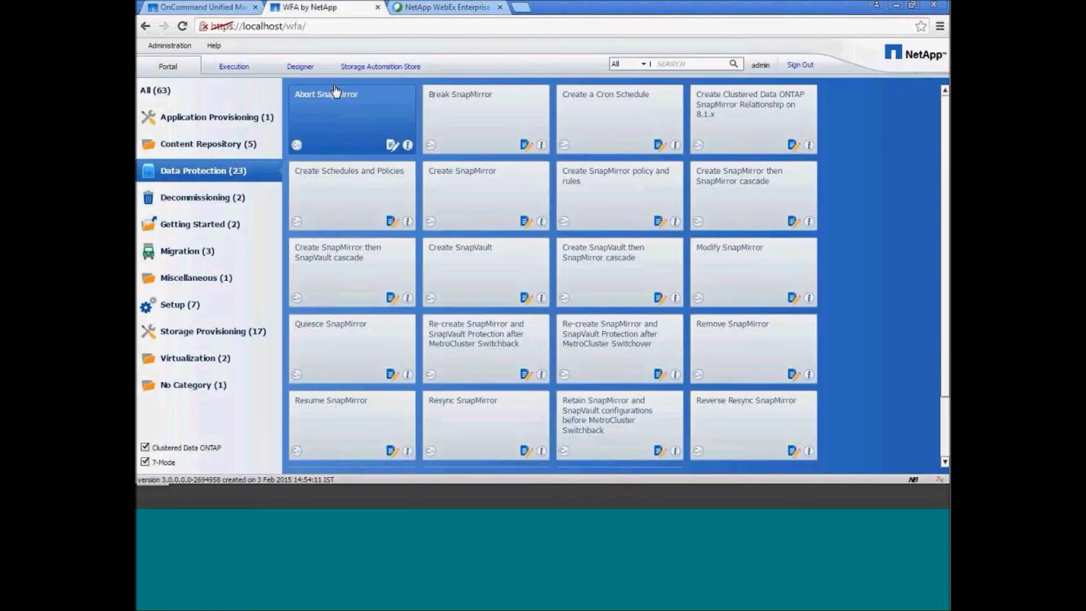
{"action": "left_click", "coordinate": [227, 70]}
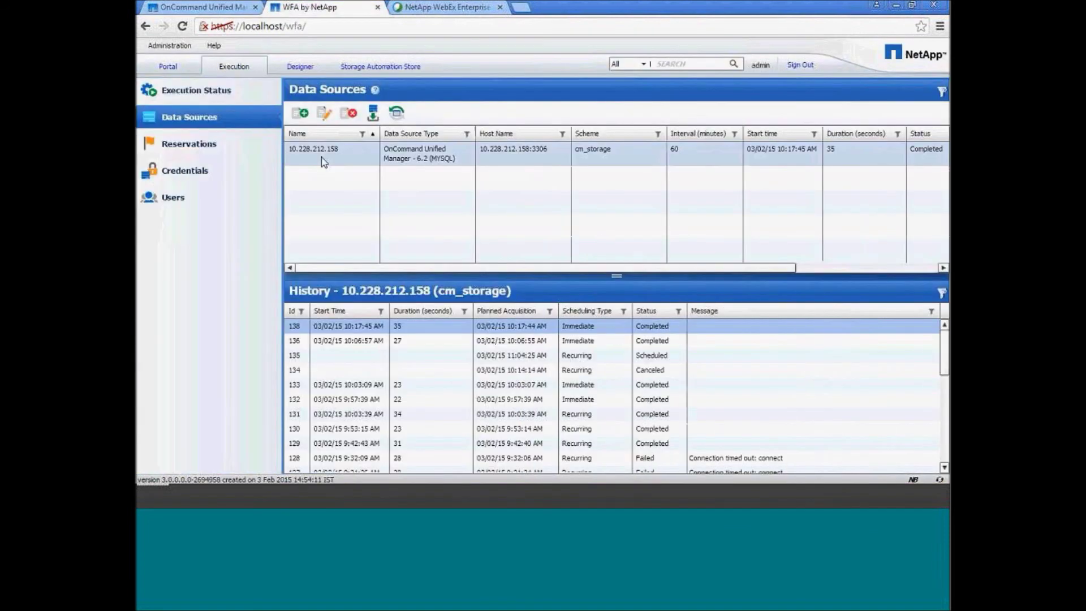
{"action": "right_click", "coordinate": [322, 159]}
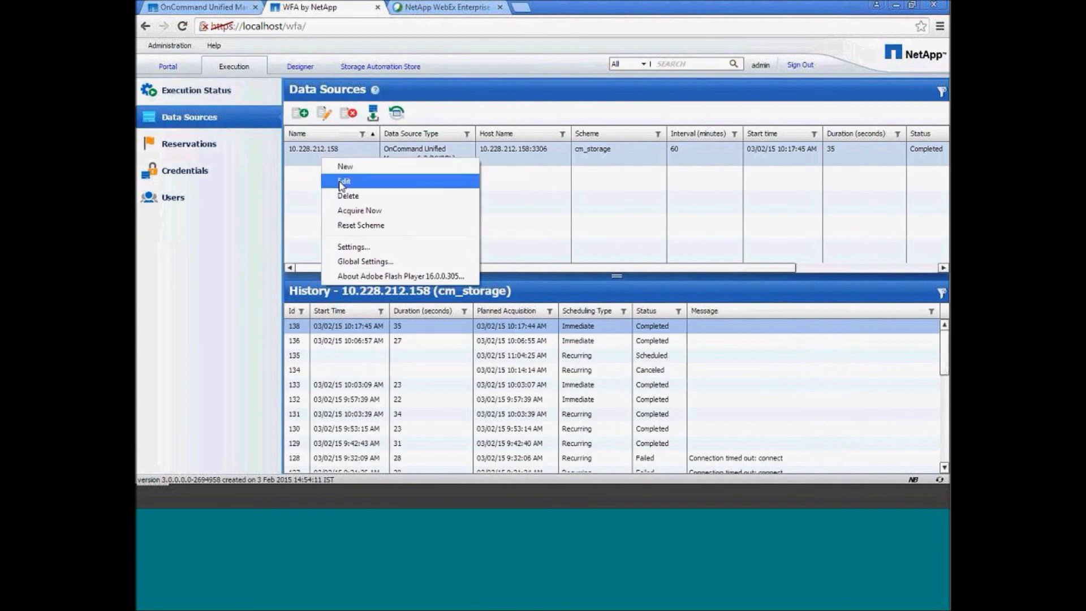
{"action": "left_click", "coordinate": [349, 213]}
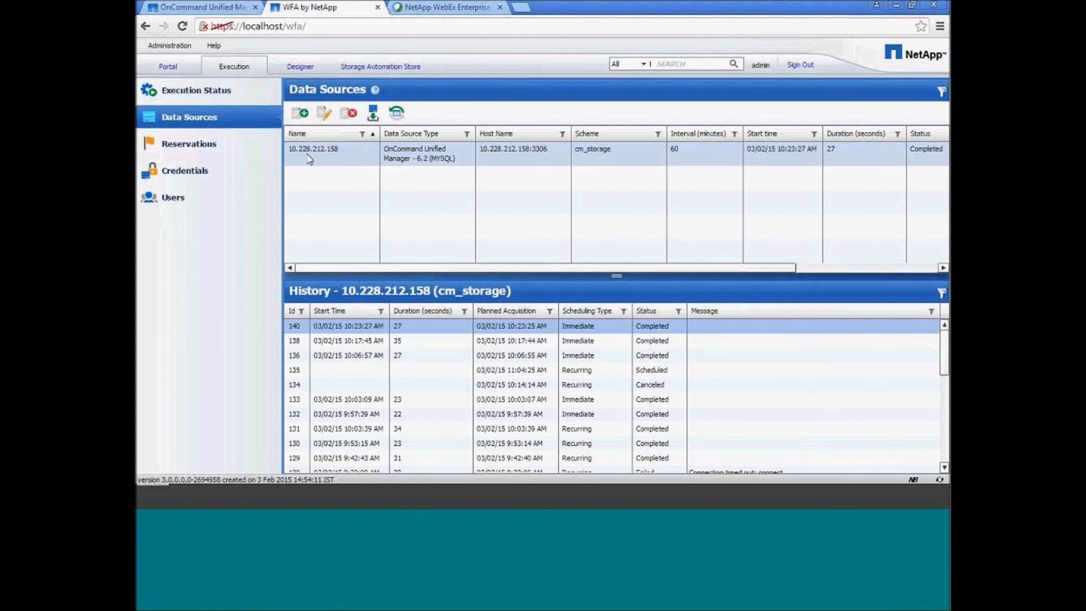
{"action": "left_click", "coordinate": [167, 68]}
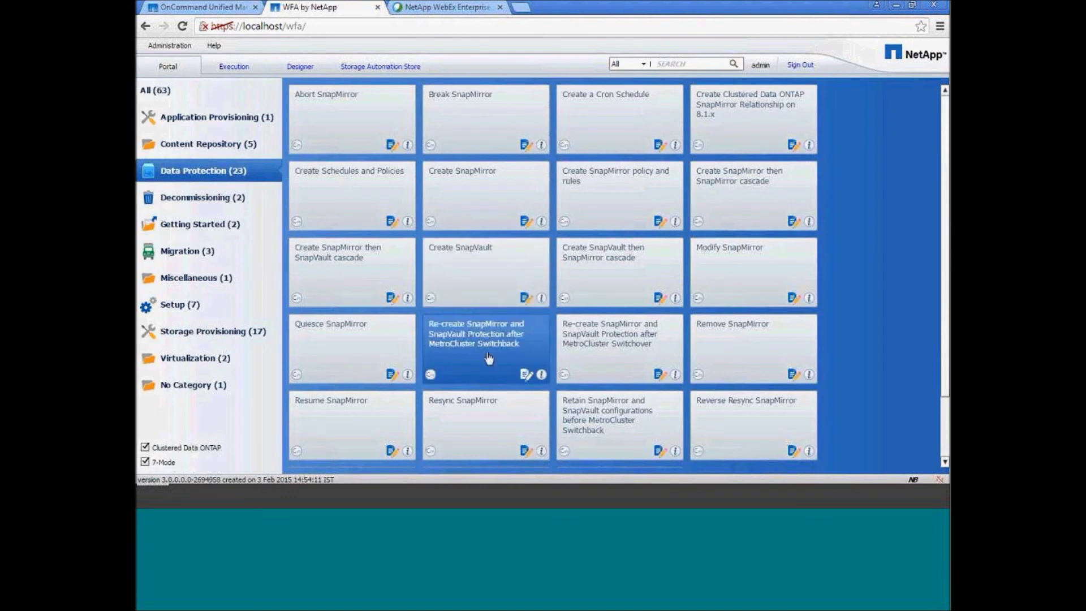
Step: Preview the planned steps of the Re-create SnapMirror and SnapVault Protection after MetroCluster Switchback workflow
{"action": "left_click", "coordinate": [488, 359]}
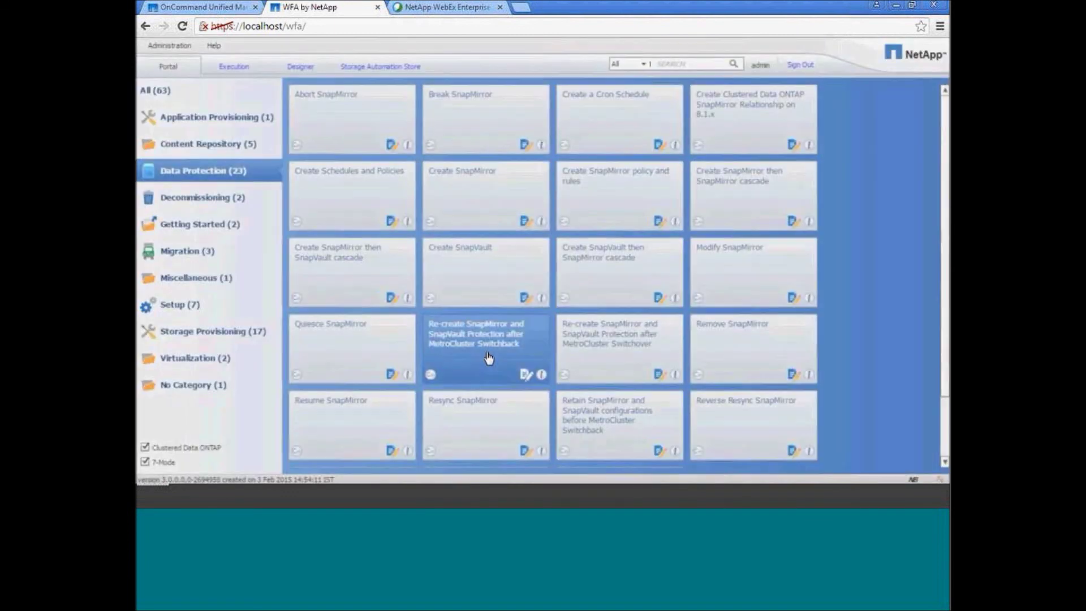
{"action": "left_click", "coordinate": [586, 375]}
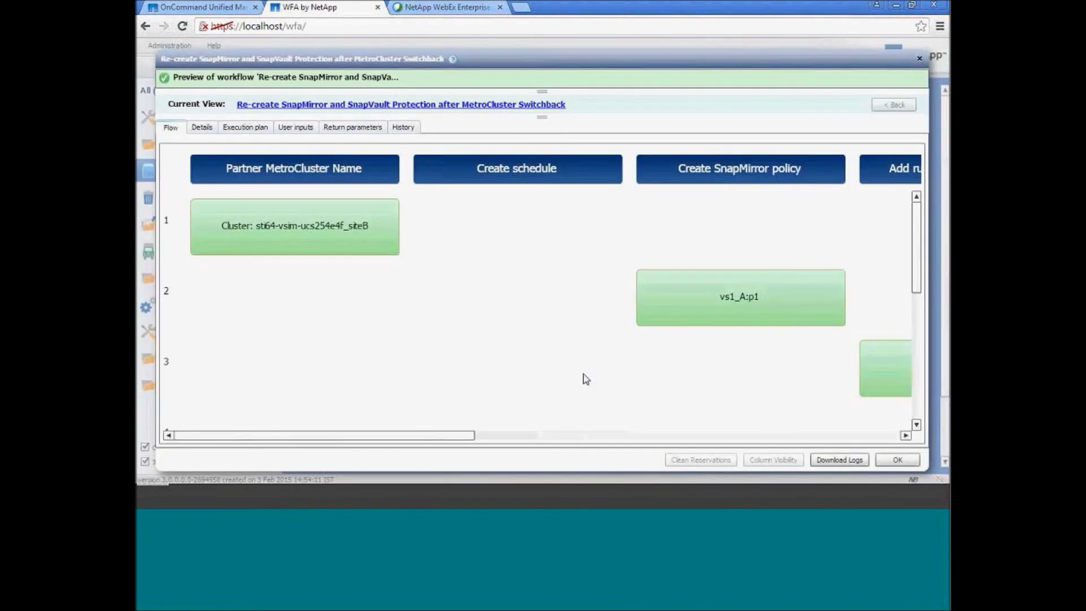
{"action": "left_click_drag", "start_coordinate": [464, 435], "coordinate": [636, 435]}
{"action": "left_click", "coordinate": [917, 424]}
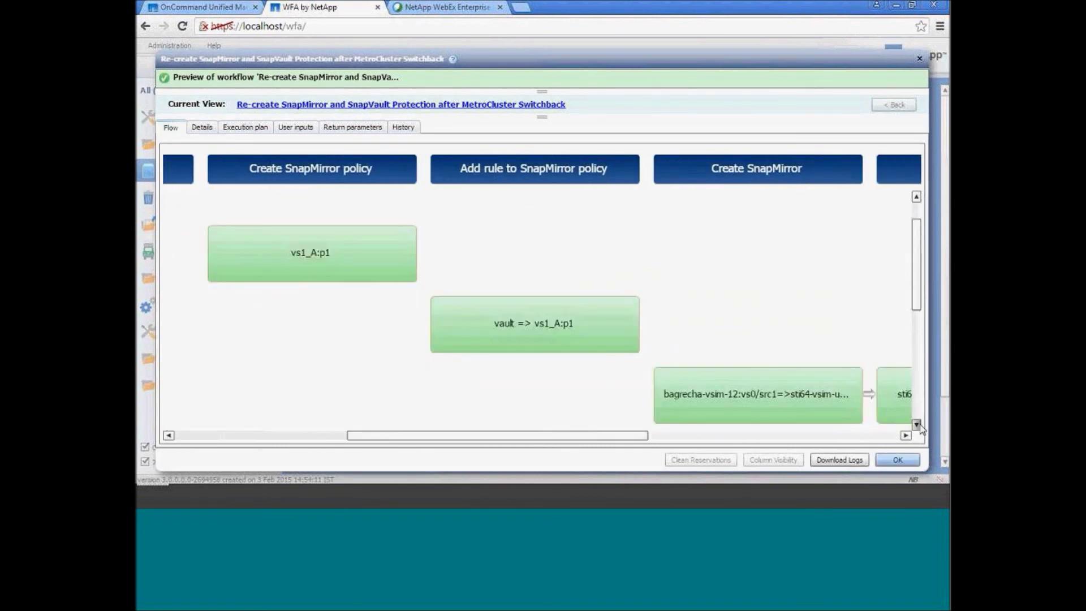
{"action": "left_click", "coordinate": [916, 425]}
{"action": "left_click", "coordinate": [900, 461]}
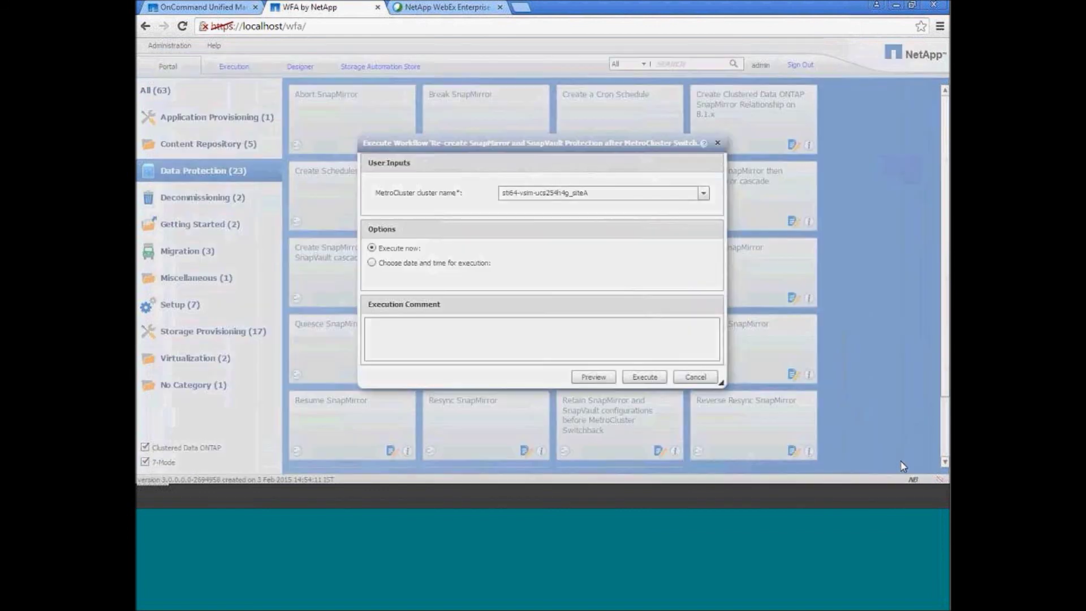
Step: Execute the re-create protection workflow and close it once all 9 steps complete
{"action": "left_click", "coordinate": [645, 377]}
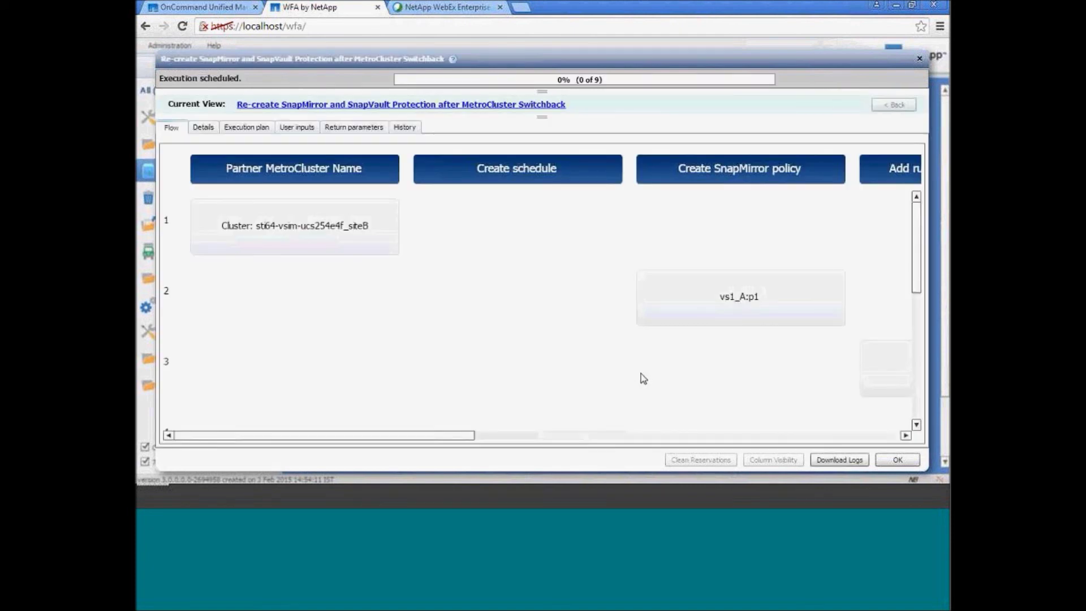
{"action": "left_click_drag", "start_coordinate": [439, 441], "coordinate": [466, 442]}
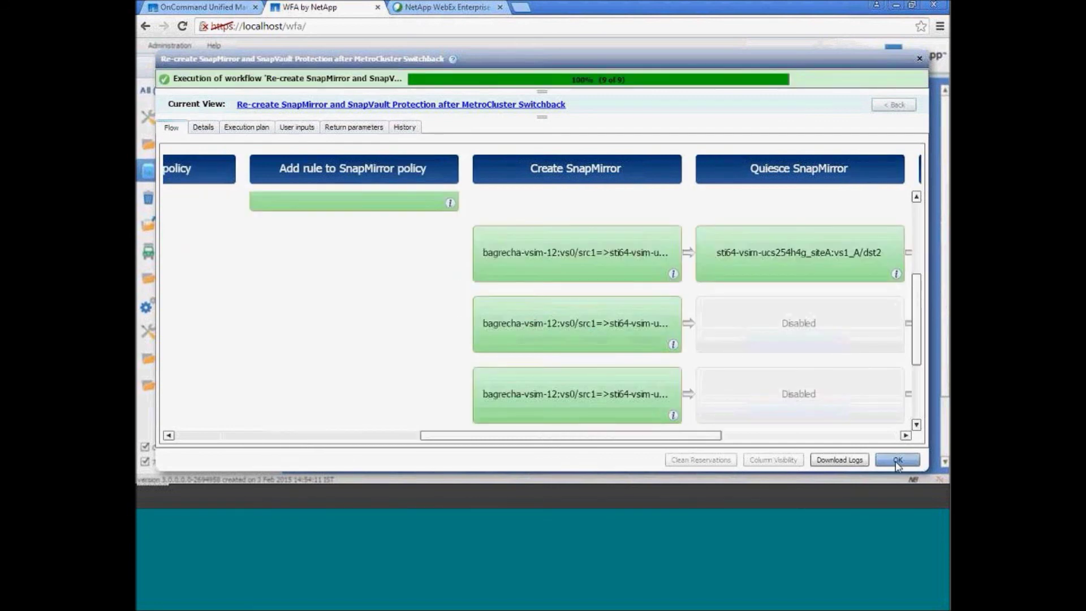
{"action": "left_click", "coordinate": [897, 460]}
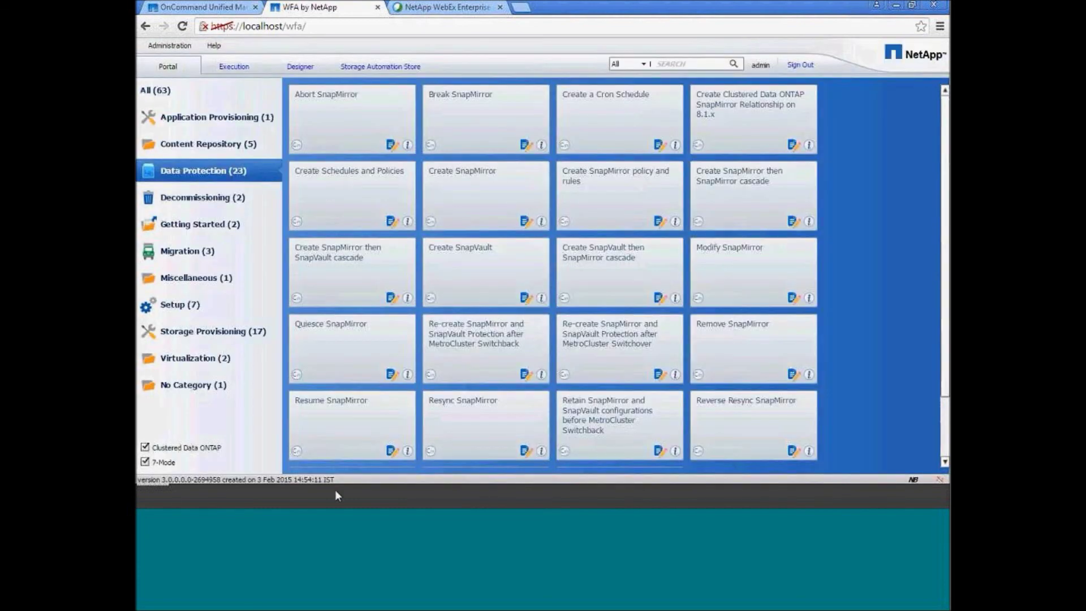
Step: Run 'snapmirror show' on the site A console to list the three recreated relationships
{"action": "left_click", "coordinate": [357, 495]}
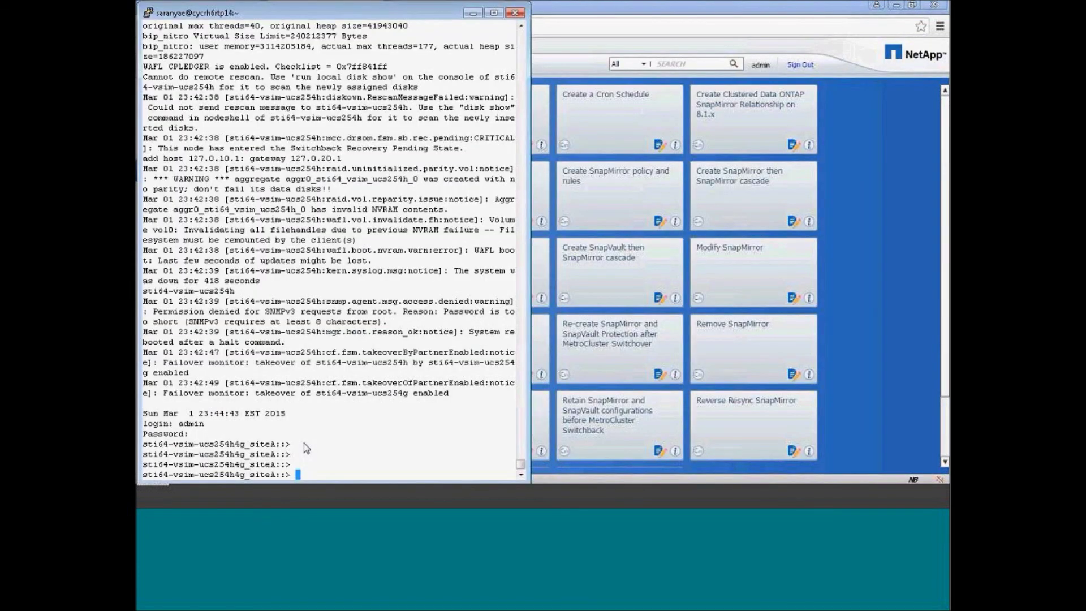
{"action": "left_click", "coordinate": [339, 498]}
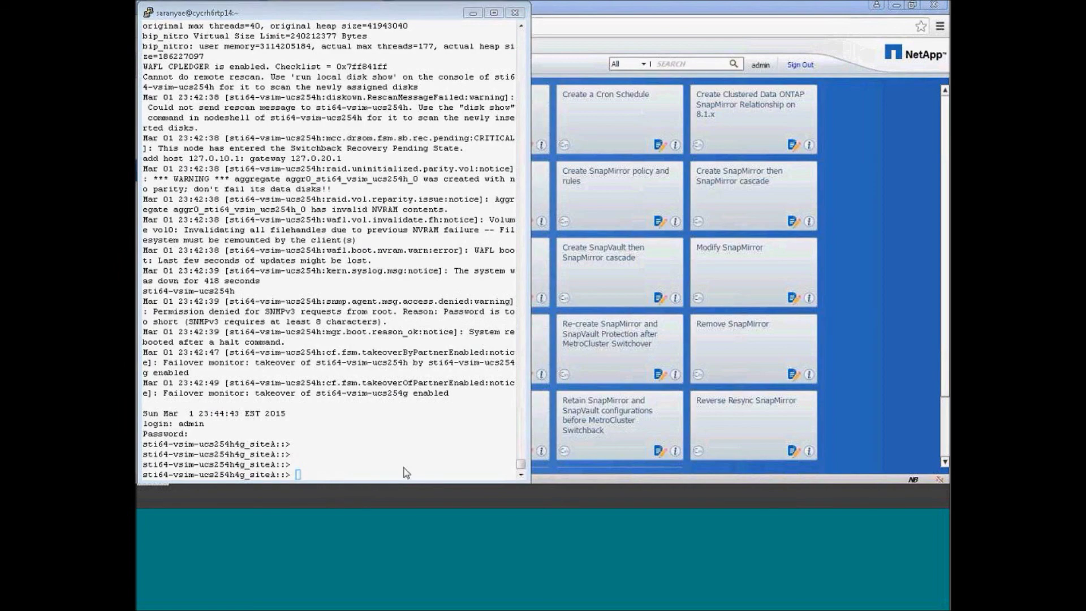
{"action": "left_click", "coordinate": [433, 443]}
{"action": "type", "text": "snapmirror show"}
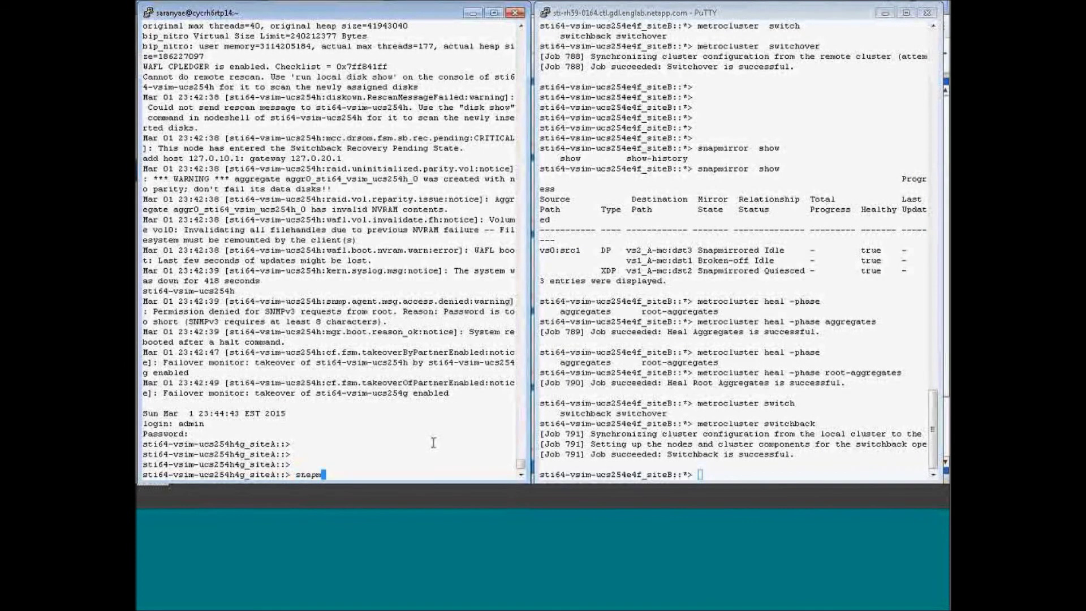
{"action": "key", "text": "Tab"}
{"action": "key", "text": "Return"}
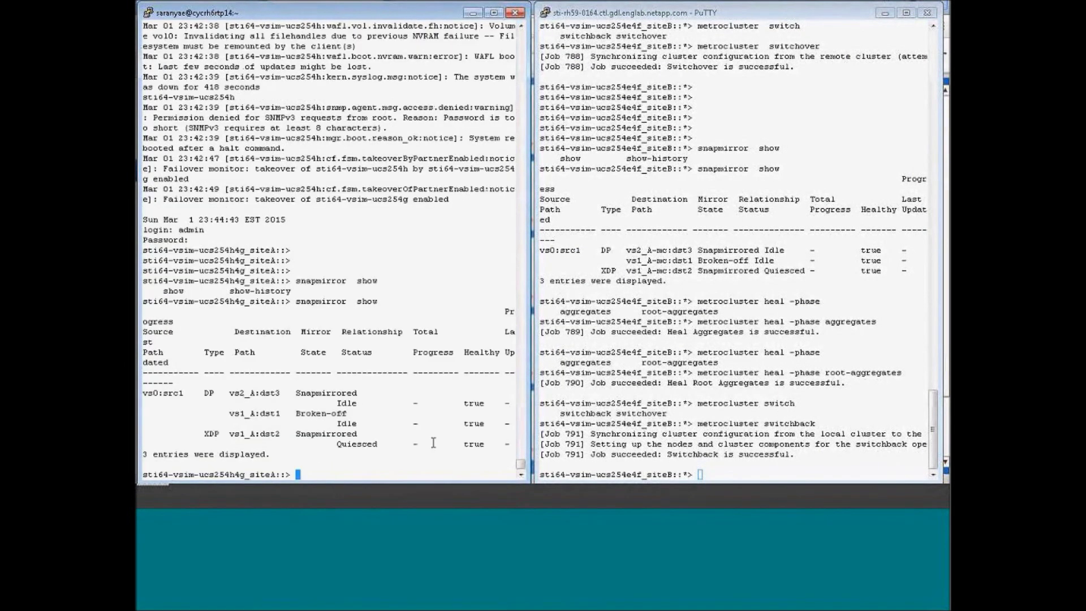